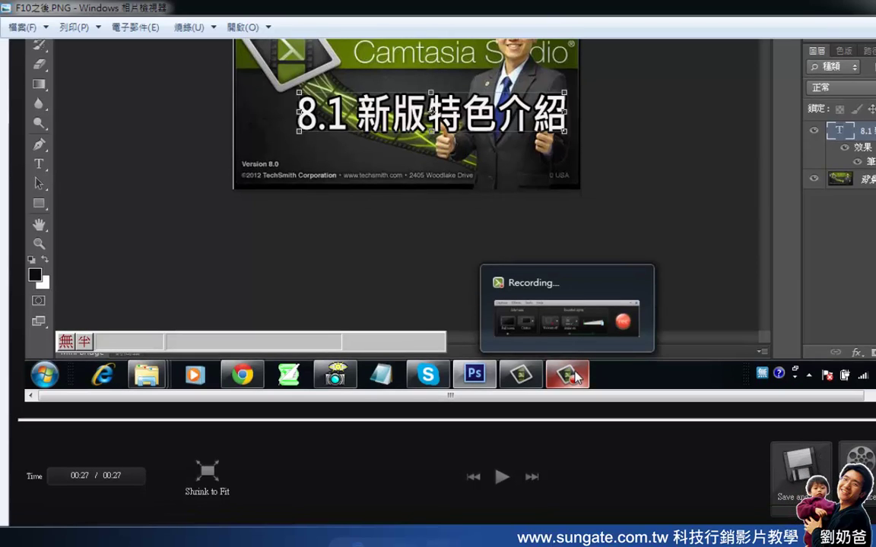
# - Page through screenshots F10-2.PNG to F10-5.PNG enlarged, examining the recording's save dialog and the Editing Dimensions settings
pyautogui.press('Right')
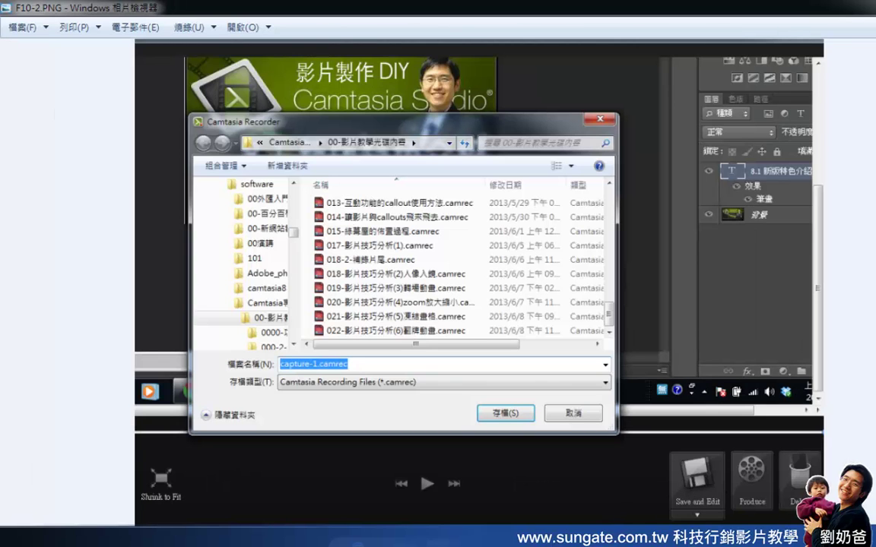
pyautogui.scroll(1, 482, 270)
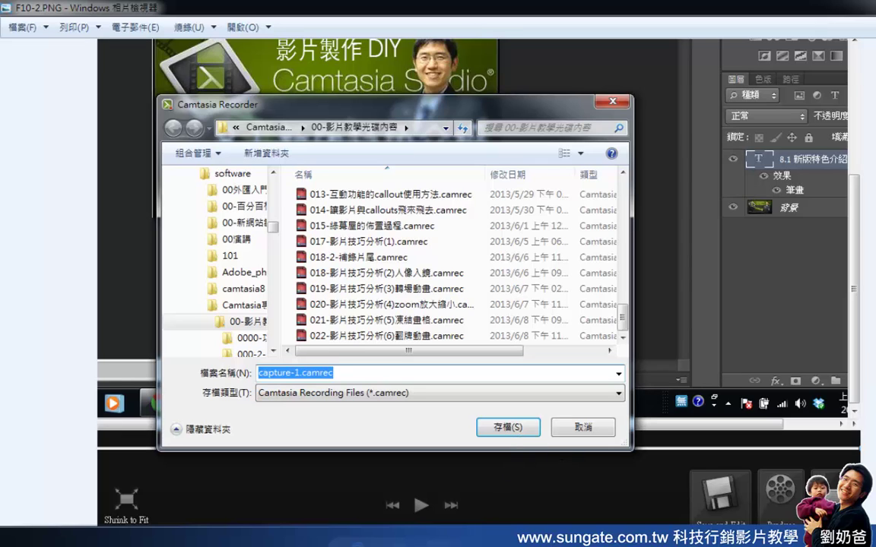
pyautogui.press('Right')
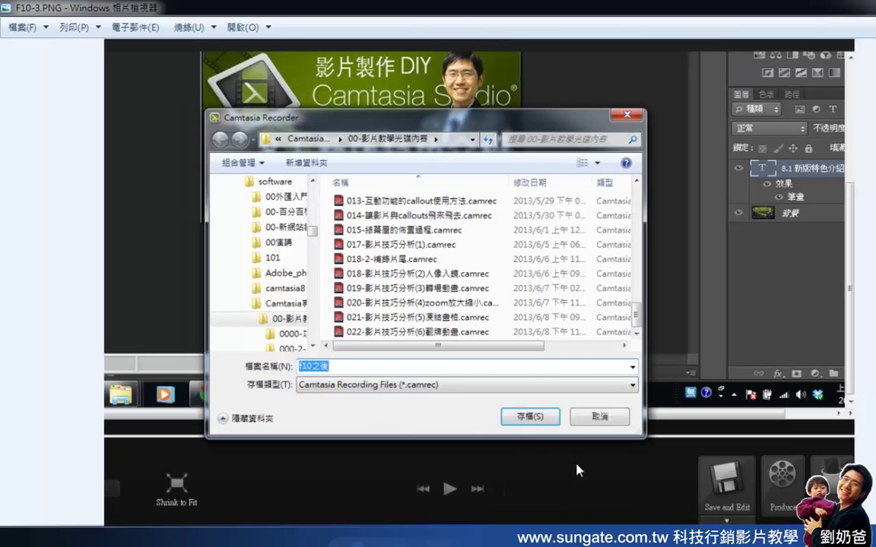
pyautogui.scroll(1, 475, 276)
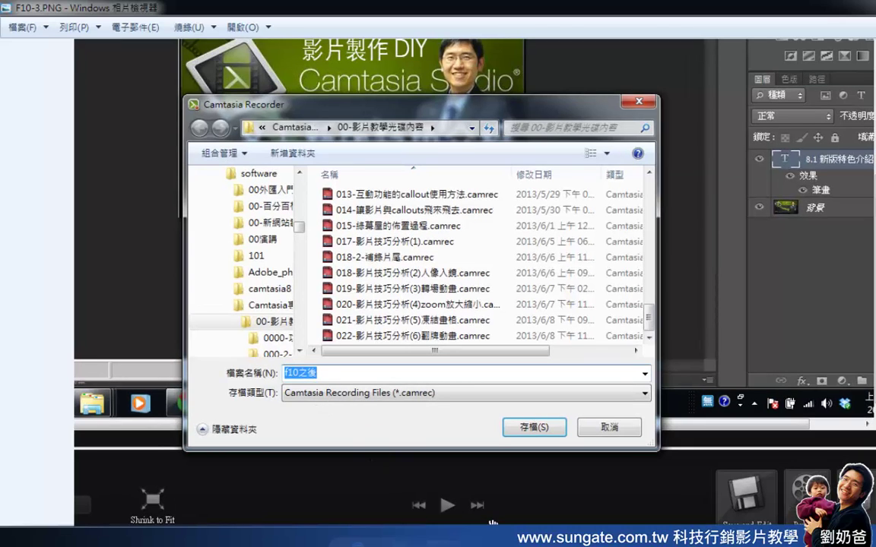
pyautogui.press('Right')
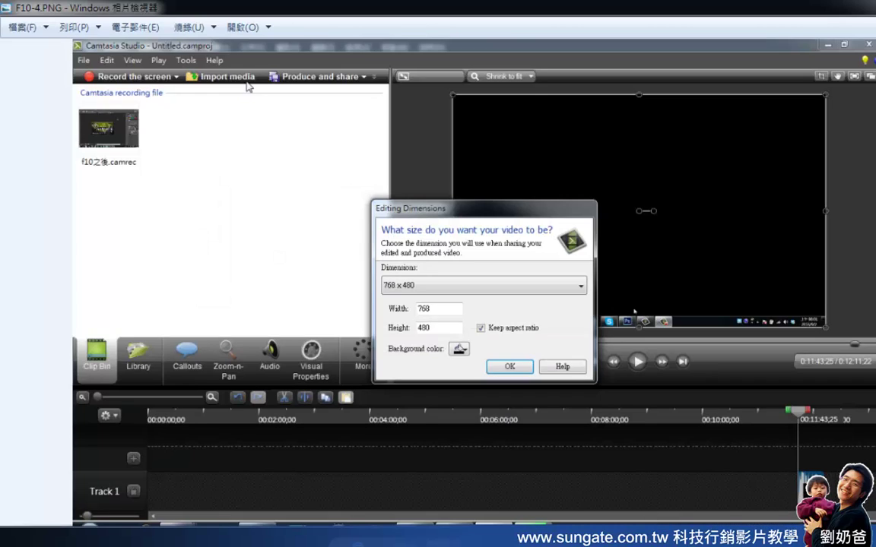
pyautogui.scroll(1, 456, 300)
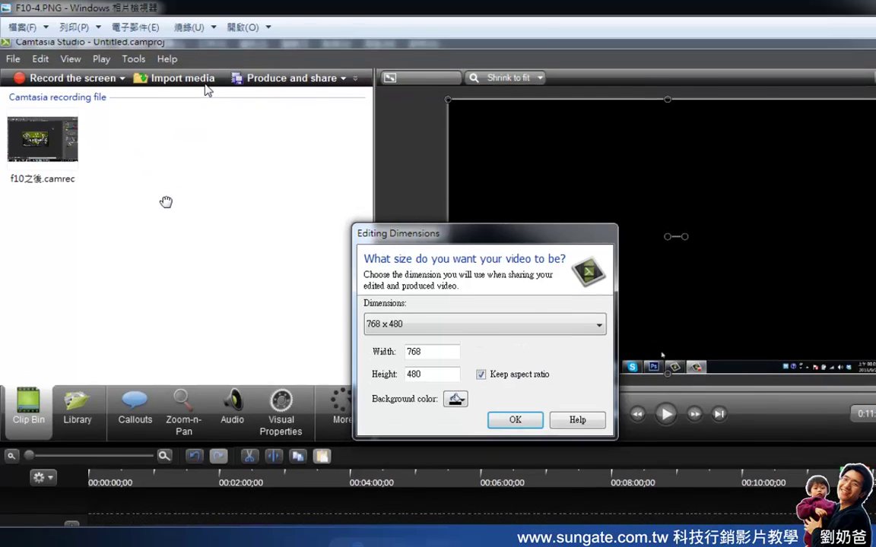
pyautogui.moveTo(152, 144); pyautogui.dragTo(150, 182)
pyautogui.moveTo(152, 262); pyautogui.dragTo(189, 215)
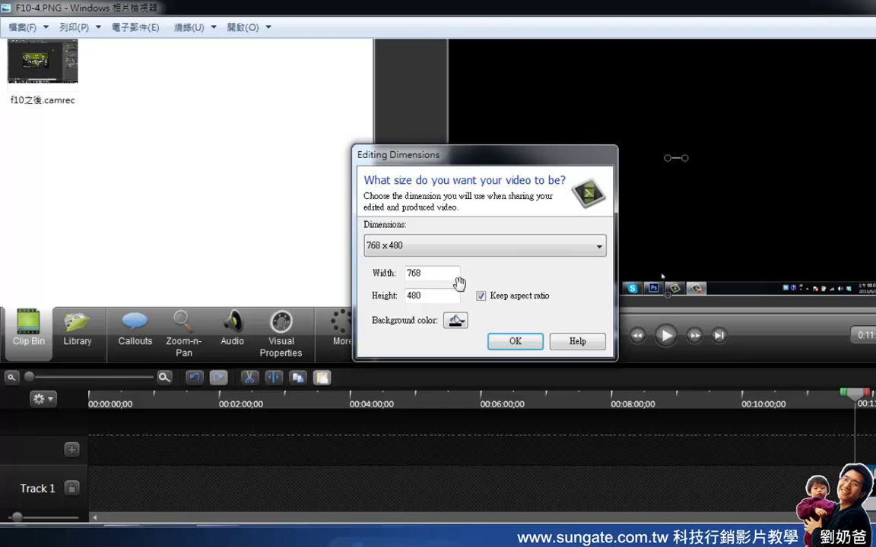
pyautogui.press('Right')
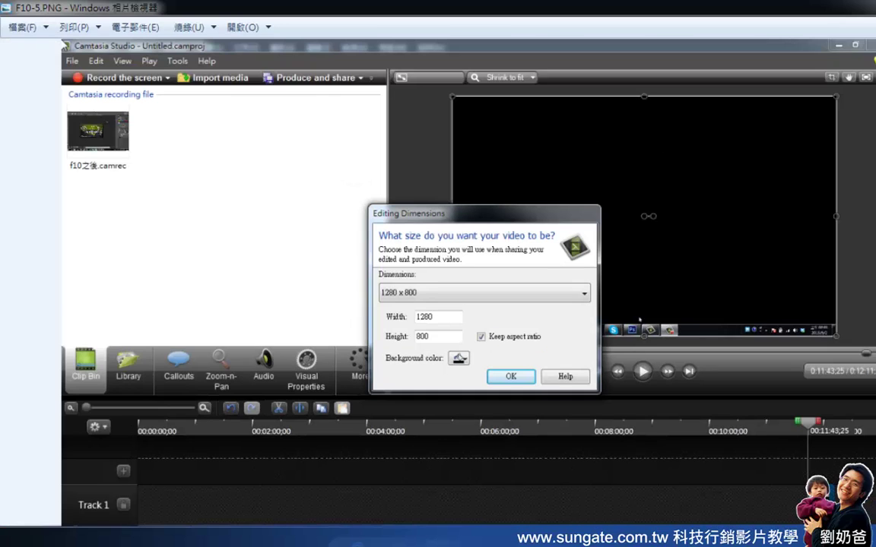
pyautogui.scroll(1, 482, 280)
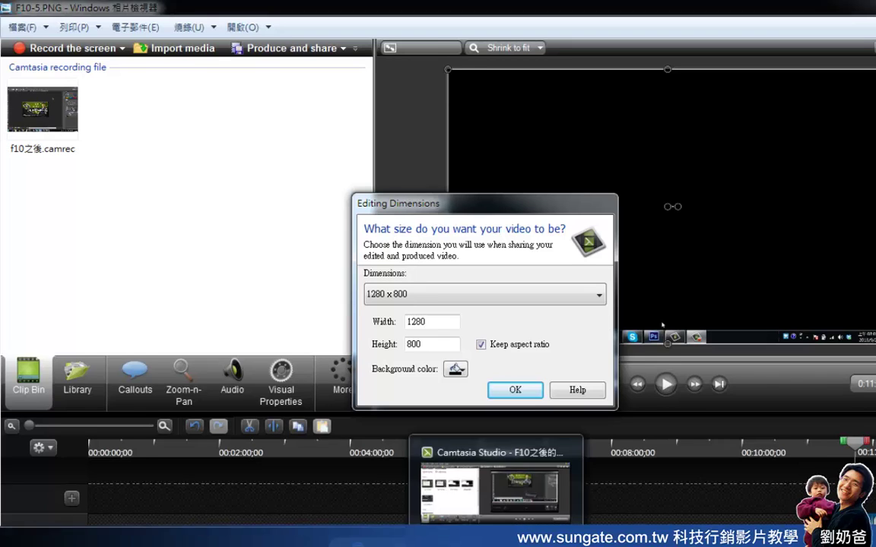
# - Switch to the Camtasia Studio project and examine the preset video sizes in its Editing Dimensions settings, leaving without applying
pyautogui.click(489, 518)
pyautogui.click(426, 45)
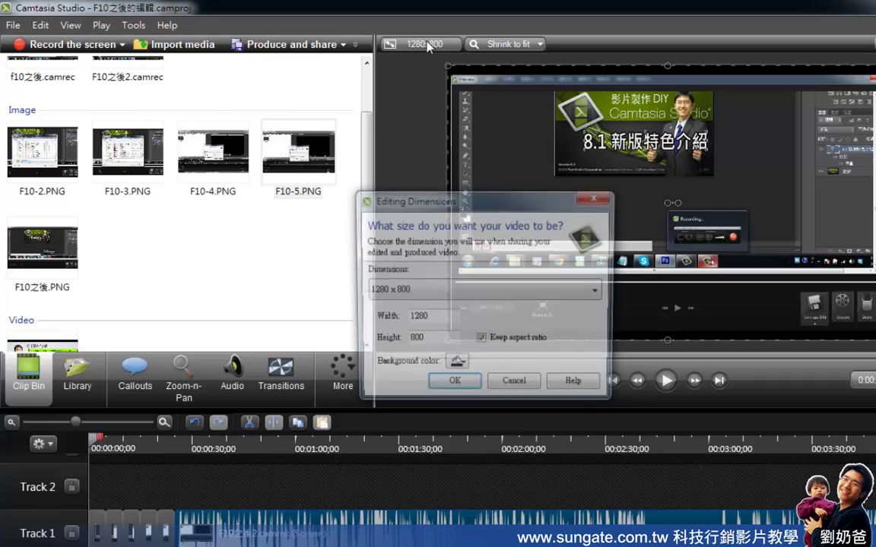
pyautogui.click(597, 293)
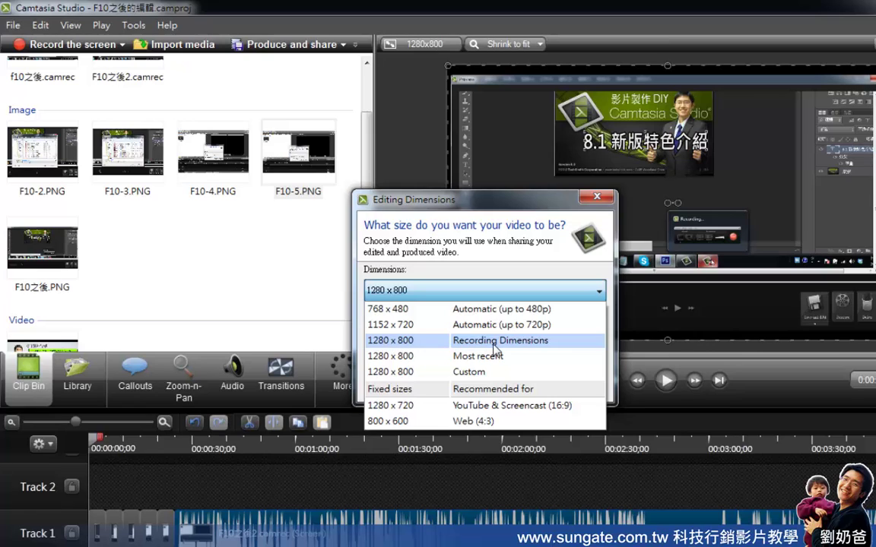
pyautogui.click(426, 348)
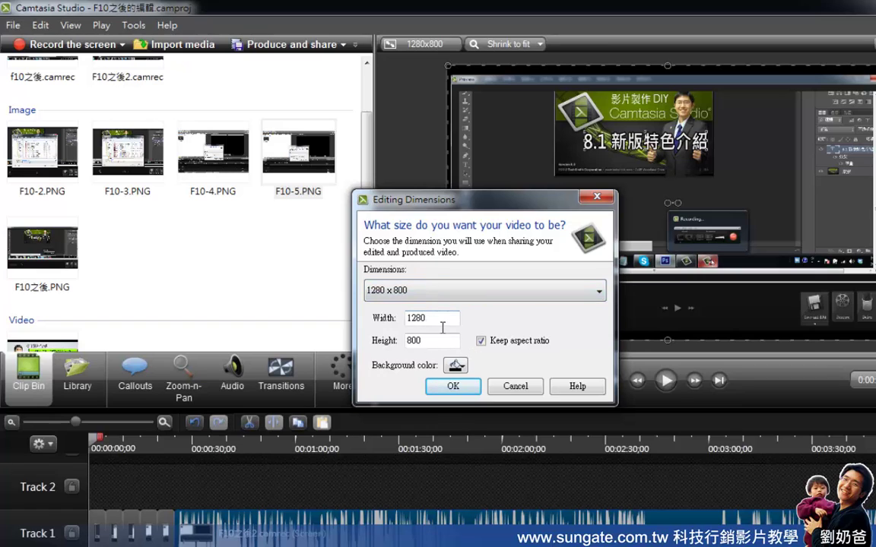
pyautogui.click(519, 389)
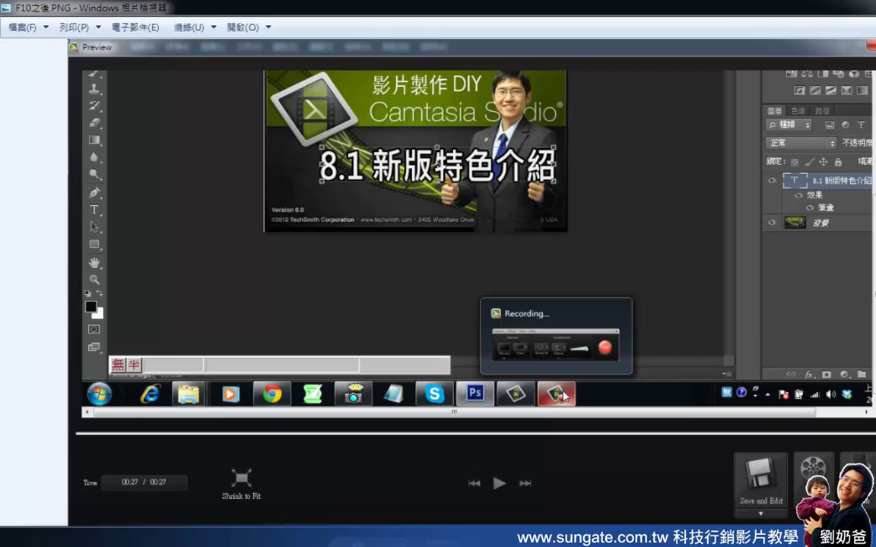
# - Leave the screenshot viewer, return to the Camtasia Studio project, and select the f10之後.camrec recording among its clips
pyautogui.press('Right')
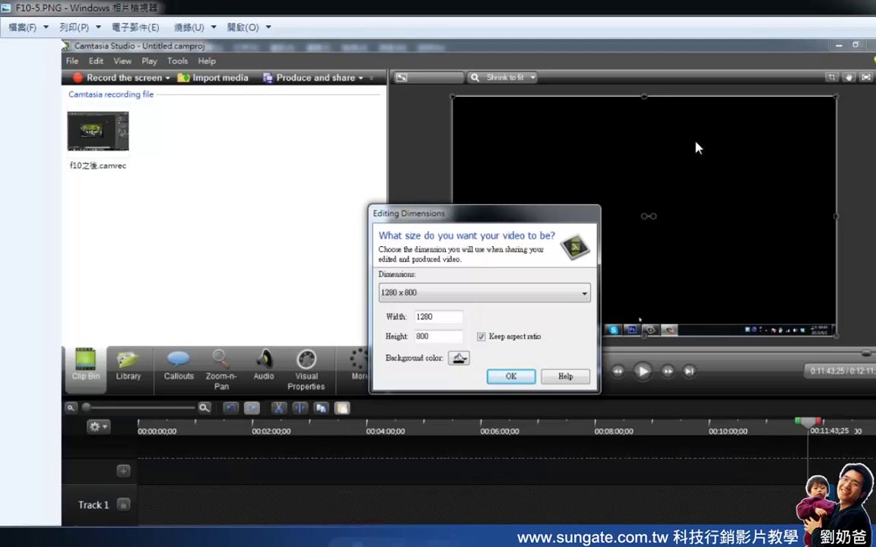
pyautogui.click(859, 6)
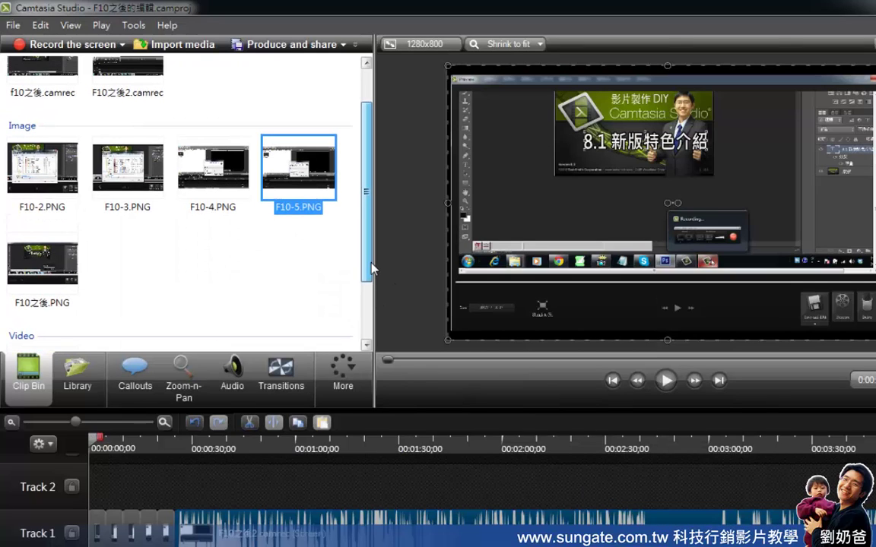
pyautogui.scroll(2, 372, 268)
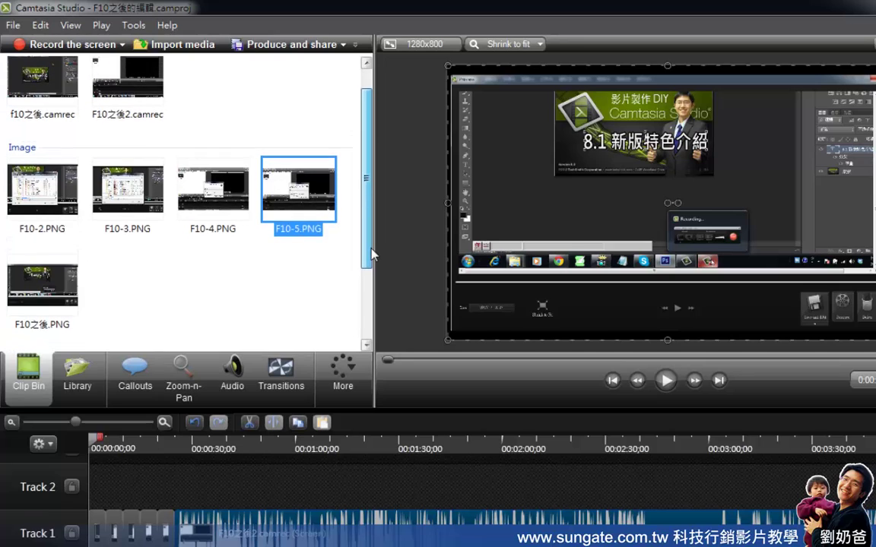
pyautogui.click(45, 96)
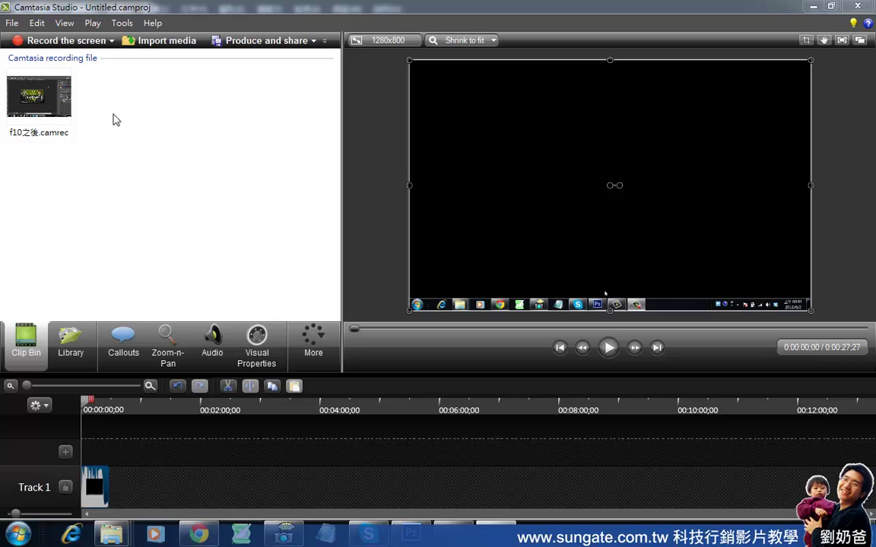
pyautogui.click(11, 22)
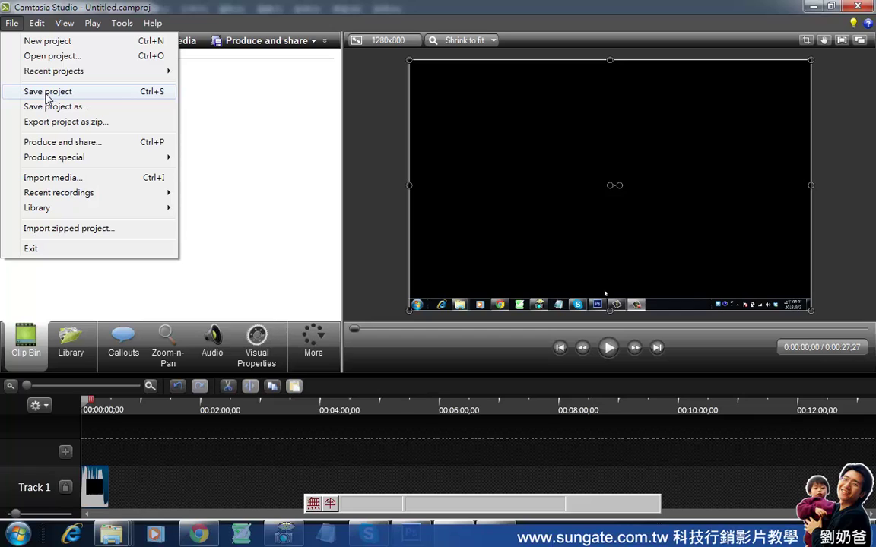
pyautogui.click(201, 96)
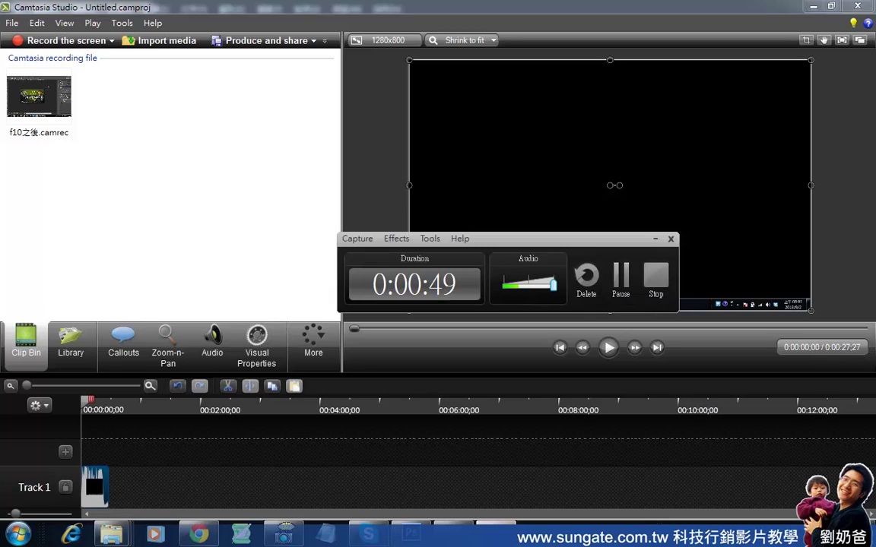
pyautogui.click(605, 293)
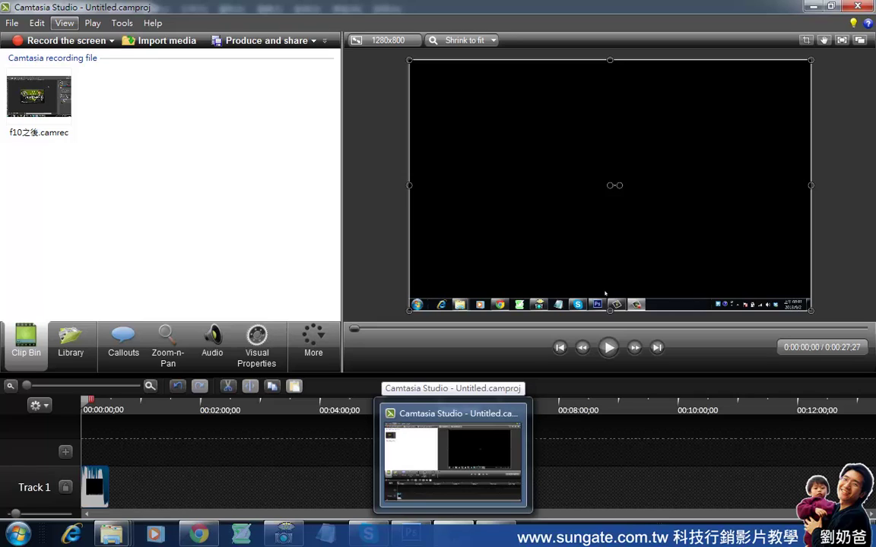
pyautogui.click(12, 24)
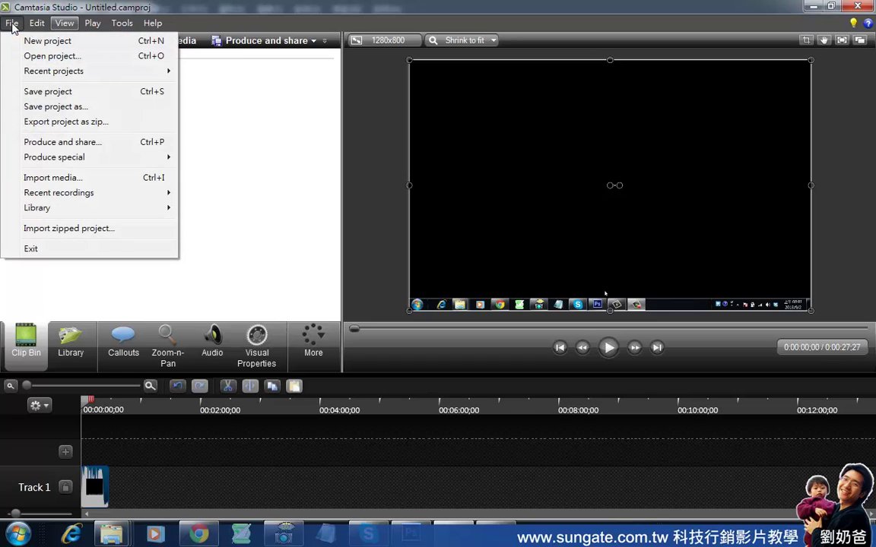
pyautogui.click(49, 92)
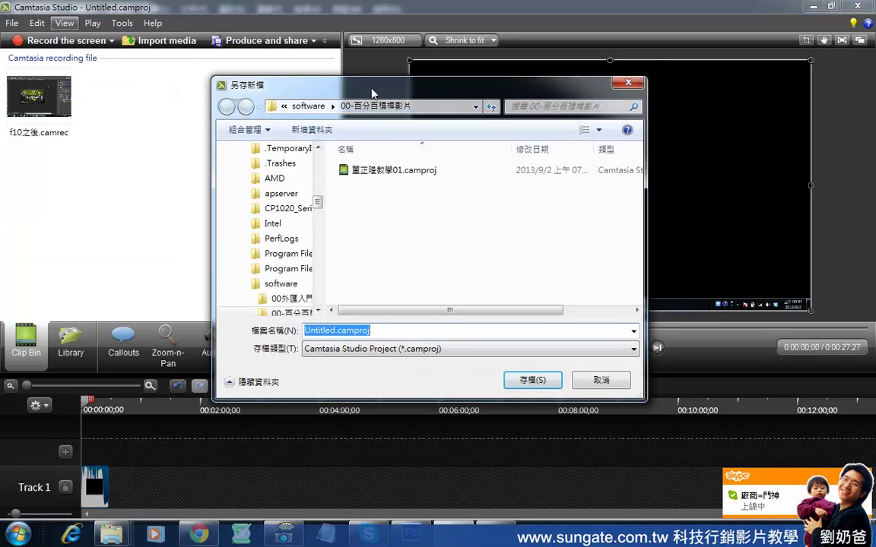
pyautogui.moveTo(333, 79); pyautogui.dragTo(336, 63)
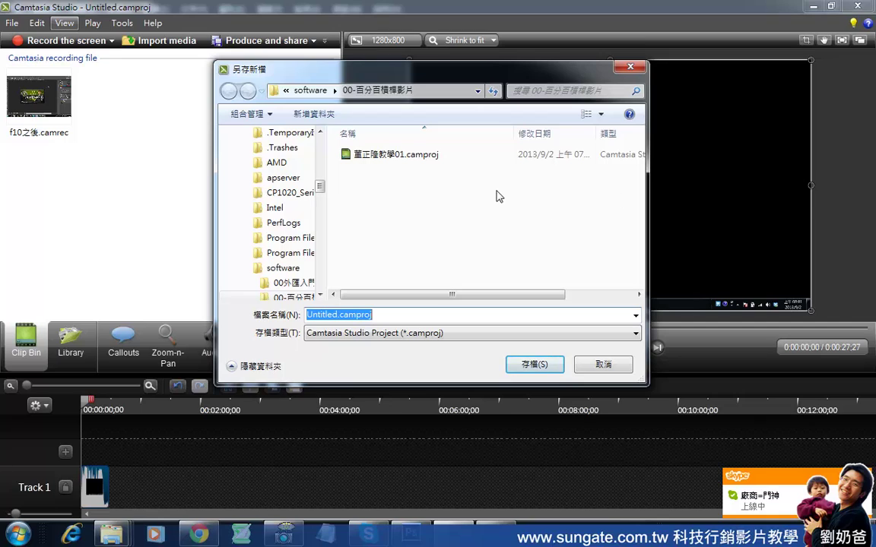
pyautogui.click(308, 91)
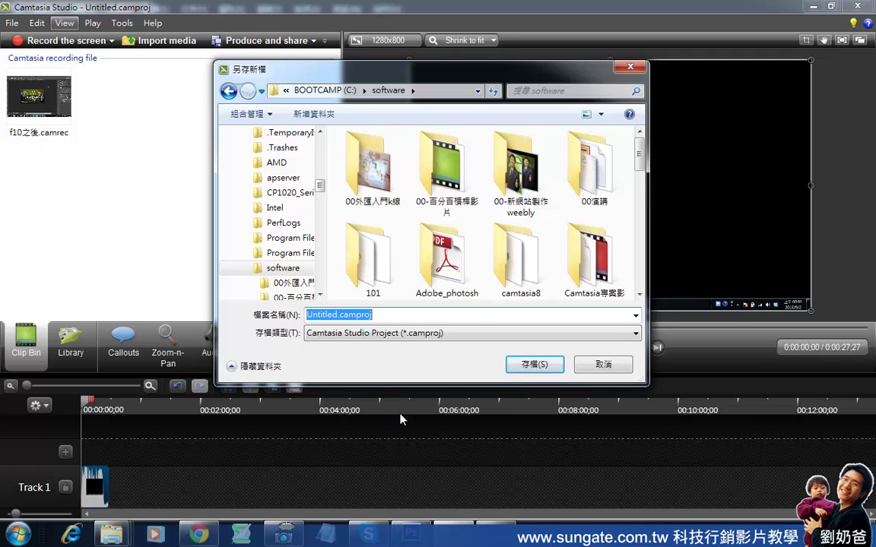
pyautogui.click(386, 318)
pyautogui.moveTo(387, 319); pyautogui.dragTo(347, 322)
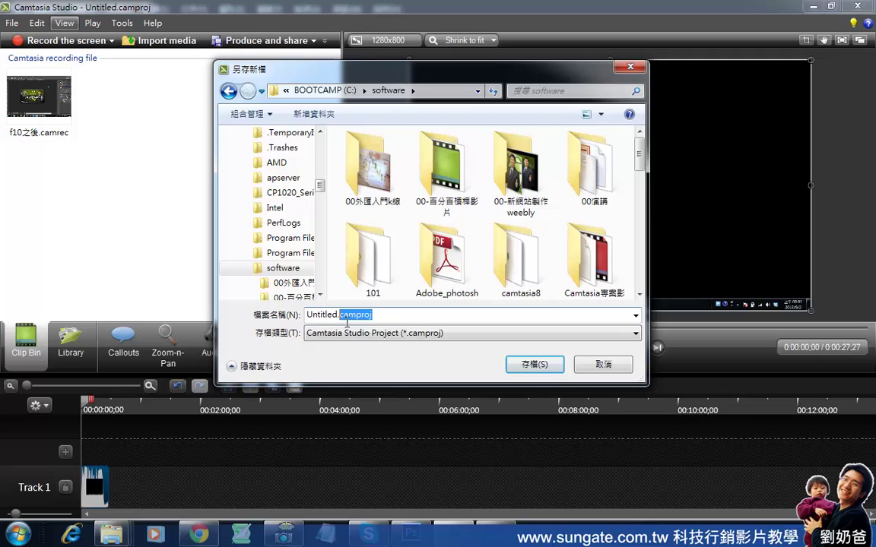
pyautogui.click(385, 323)
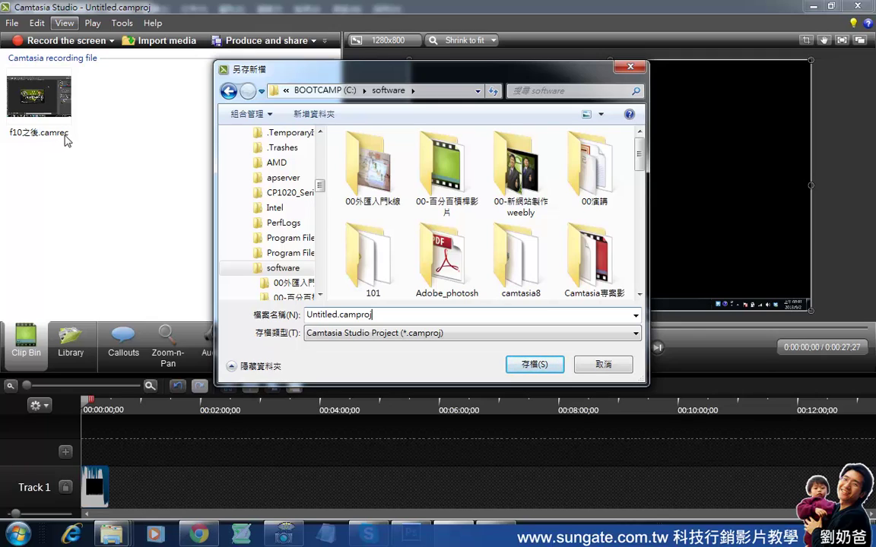
pyautogui.click(604, 367)
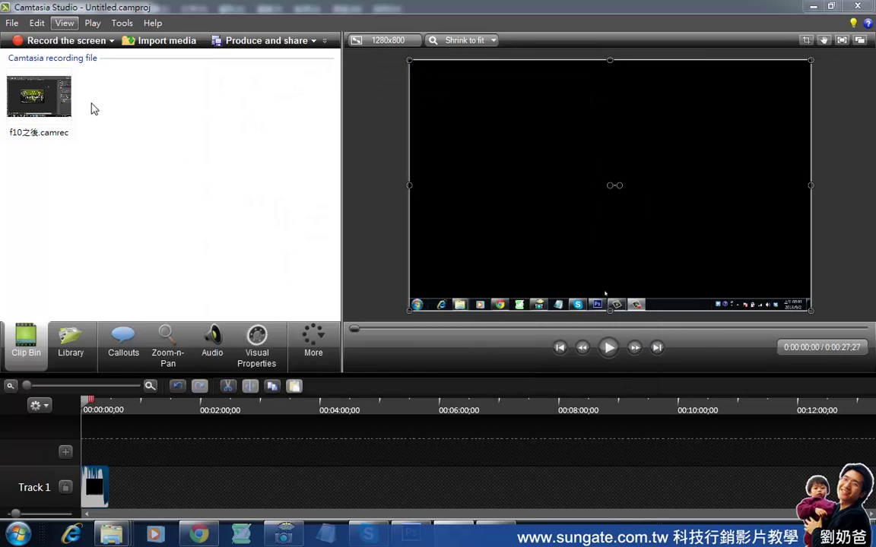
# - Start importing media and browse to the pic folder inside software > Camtasia專案影片
pyautogui.moveTo(84, 406)
pyautogui.mouseDown()
pyautogui.moveTo(114, 409)
pyautogui.moveTo(82, 409)
pyautogui.mouseUp()
pyautogui.click(161, 44)
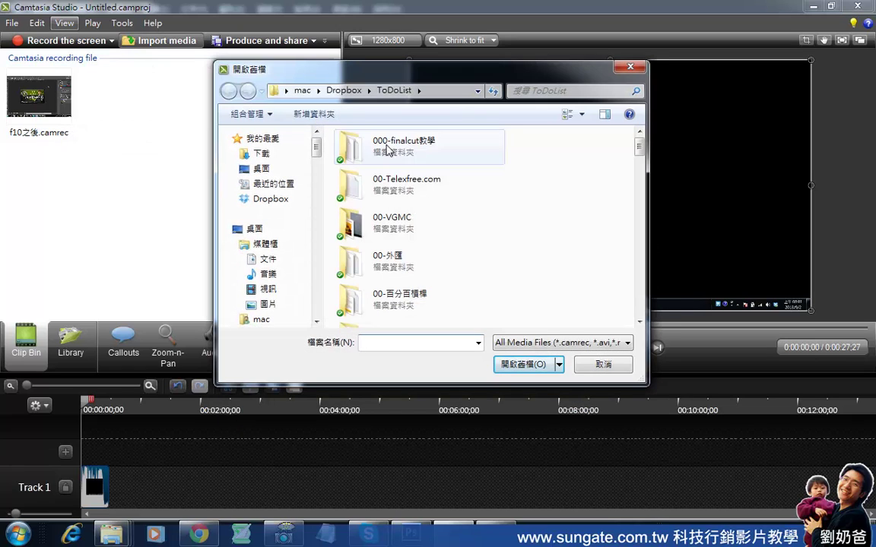
pyautogui.moveTo(317, 149); pyautogui.dragTo(317, 238)
pyautogui.click(291, 298)
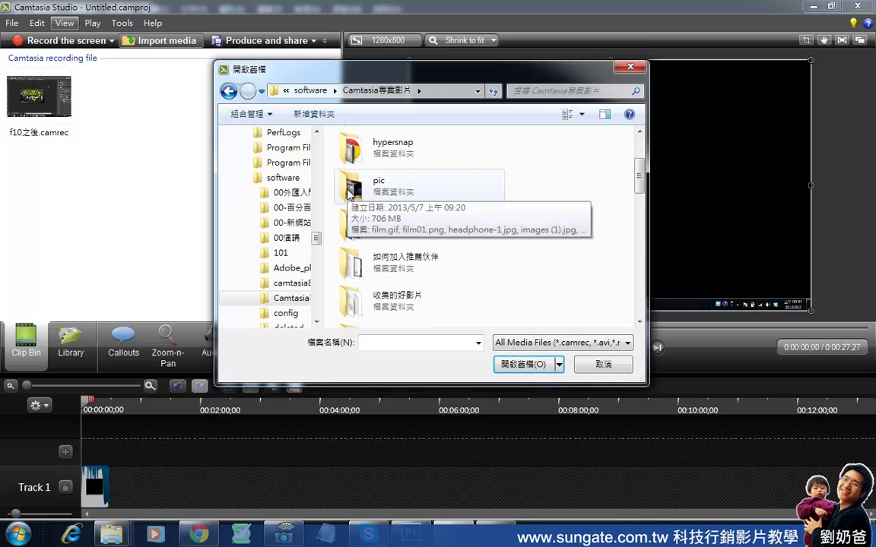
pyautogui.doubleClick(350, 190)
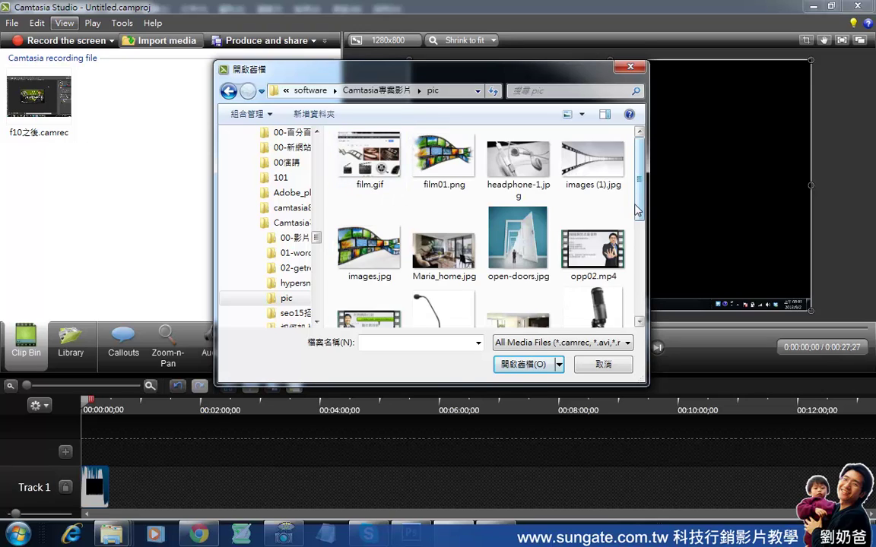
# - Import film01.png and opp03.mp4 from the pic folder into the project and look them over among its clips
pyautogui.scroll(-5, 627, 300)
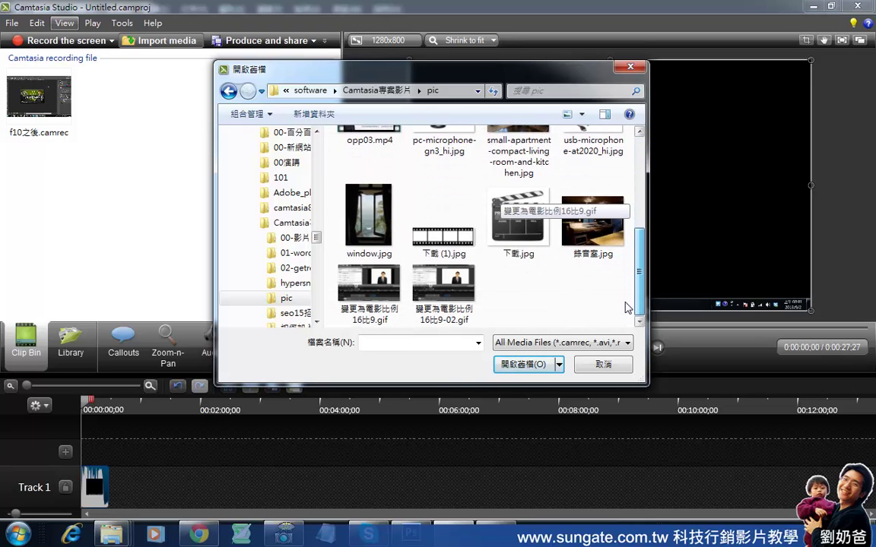
pyautogui.scroll(3, 628, 307)
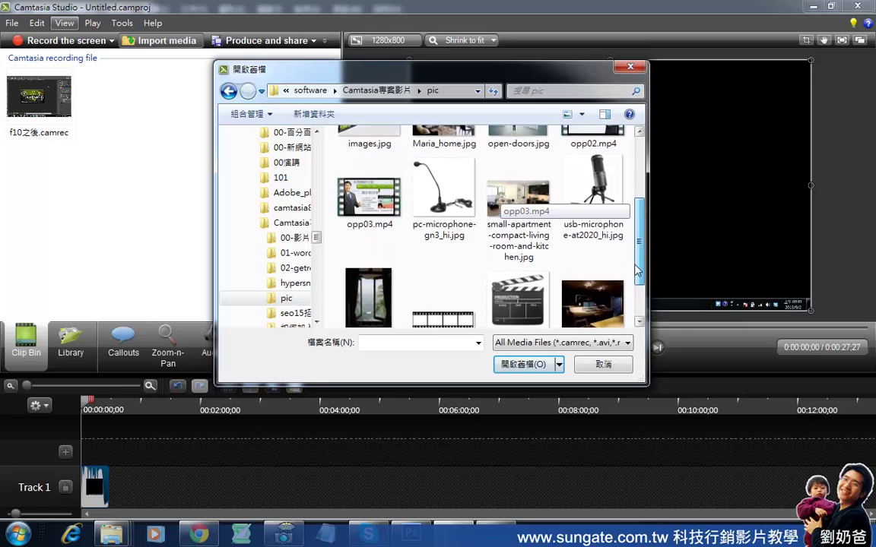
pyautogui.moveTo(637, 271); pyautogui.dragTo(639, 236)
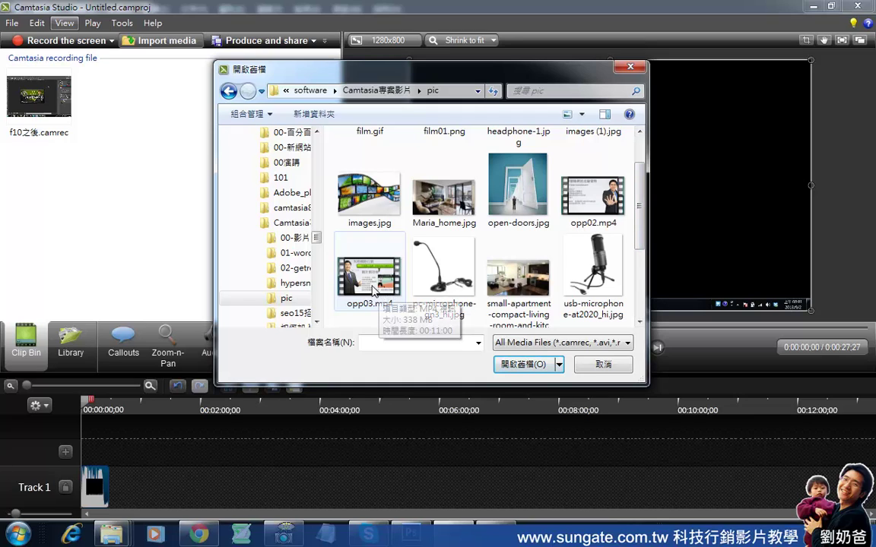
pyautogui.moveTo(640, 209); pyautogui.dragTo(641, 186)
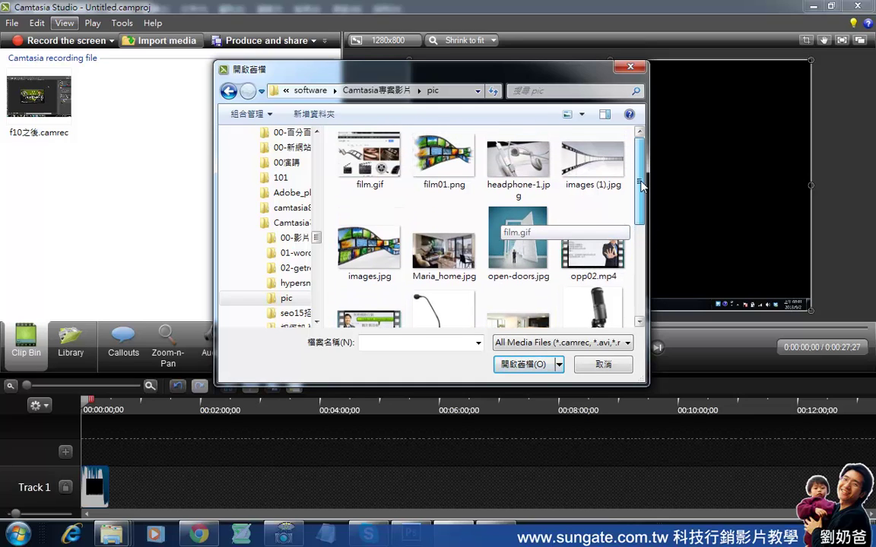
pyautogui.click(459, 183)
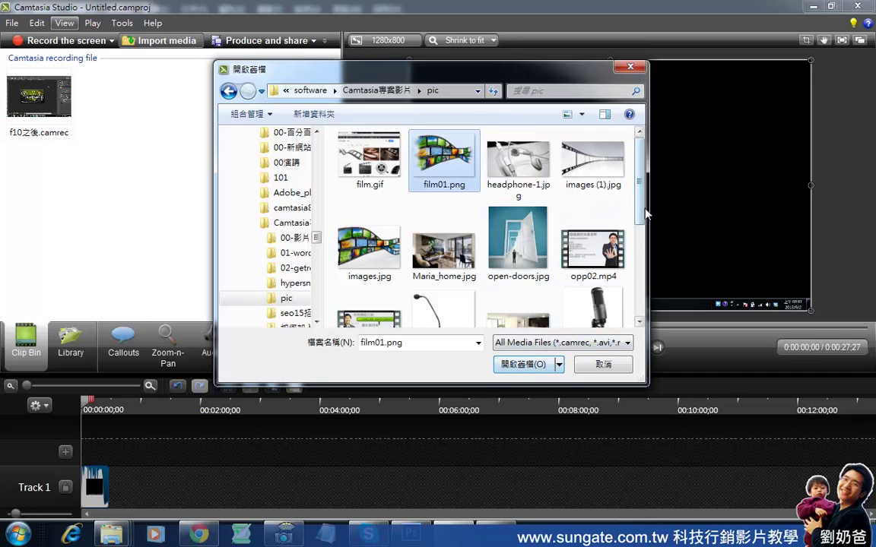
pyautogui.scroll(-1, 644, 214)
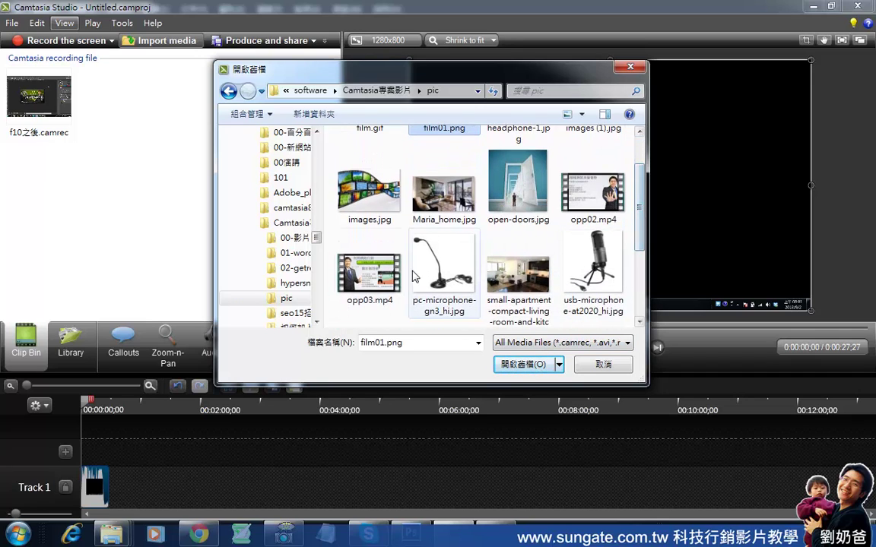
pyautogui.keyDown('ctrl'); pyautogui.click(370, 286); pyautogui.keyUp('ctrl')
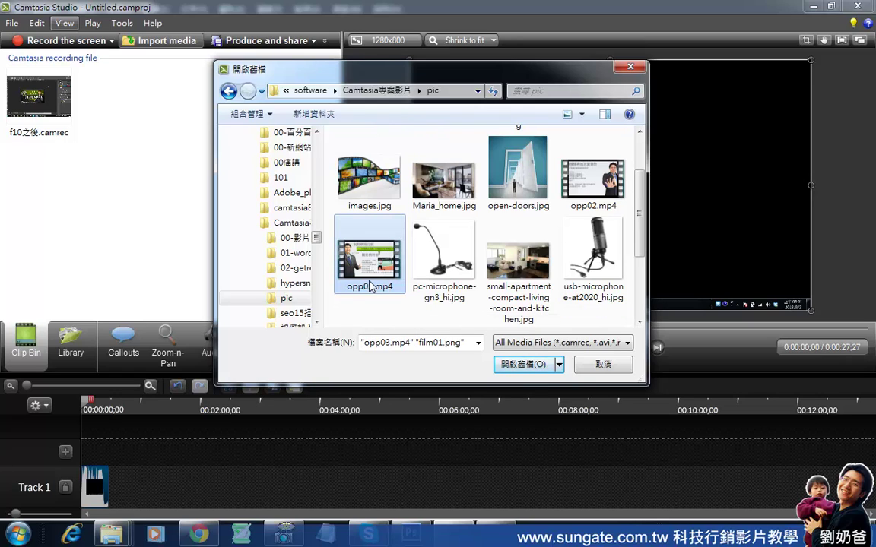
pyautogui.click(526, 365)
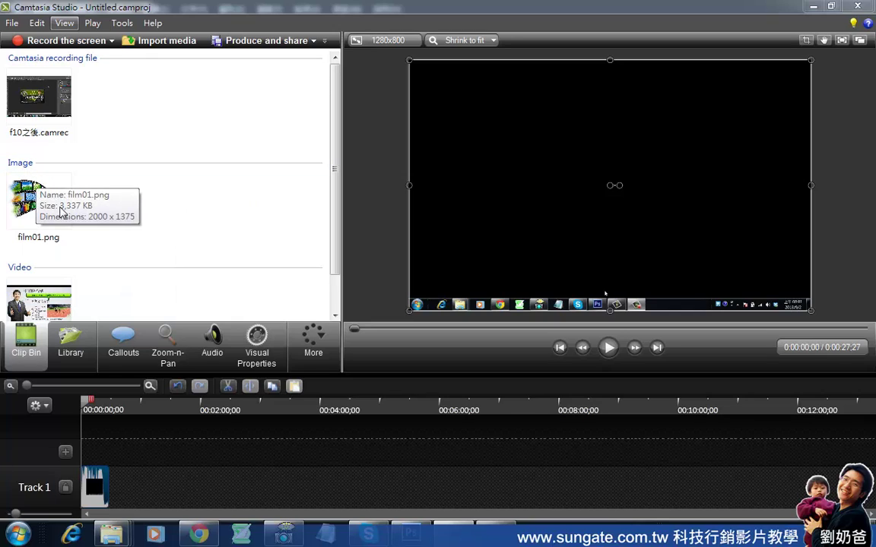
pyautogui.moveTo(334, 234); pyautogui.dragTo(172, 284)
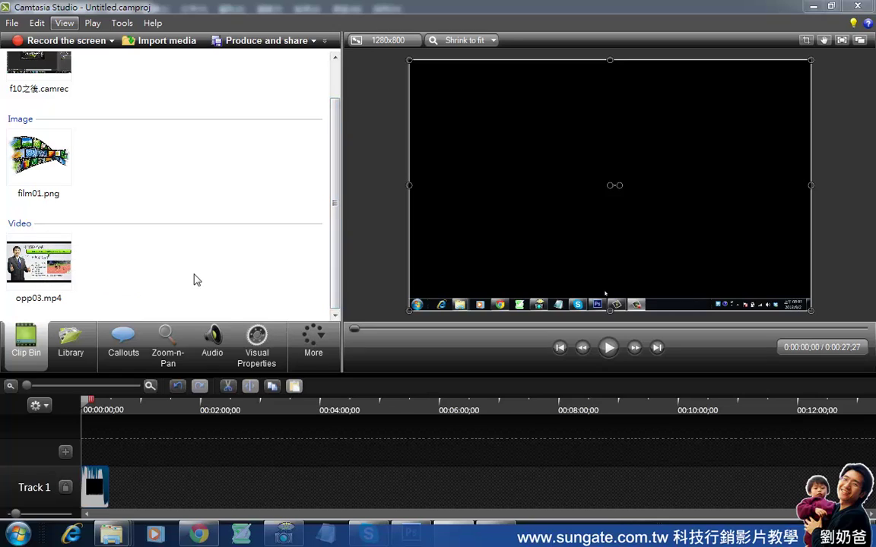
pyautogui.moveTo(342, 239); pyautogui.dragTo(344, 185)
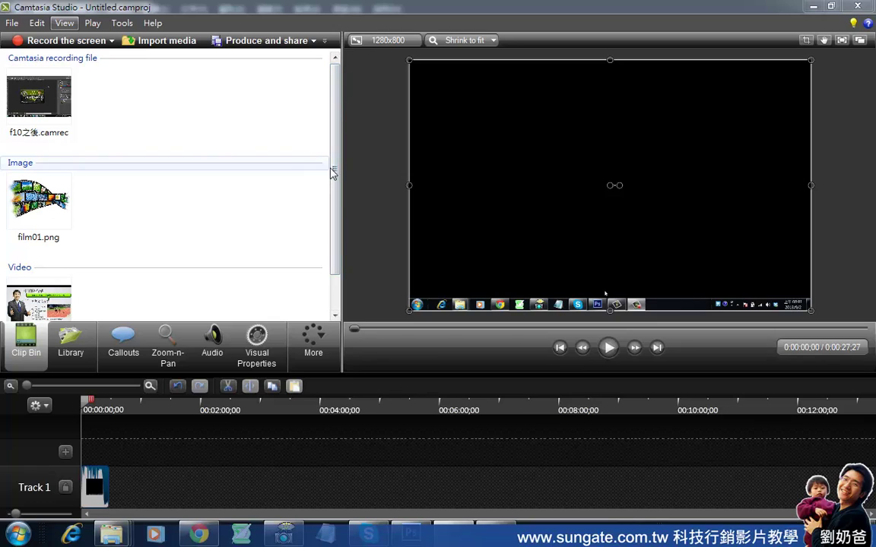
pyautogui.scroll(-2, 306, 165)
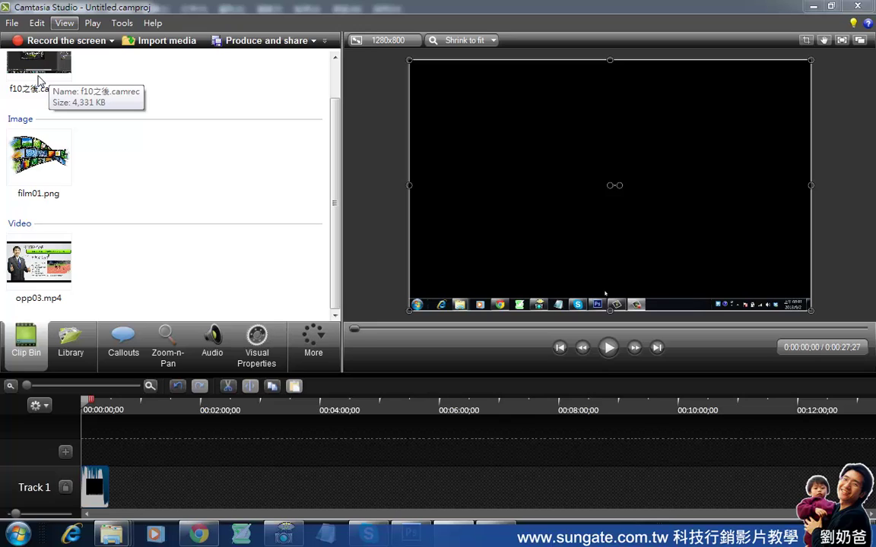
# - Start saving the project and browse to the Camtasia專案影片 folder inside software
pyautogui.click(12, 24)
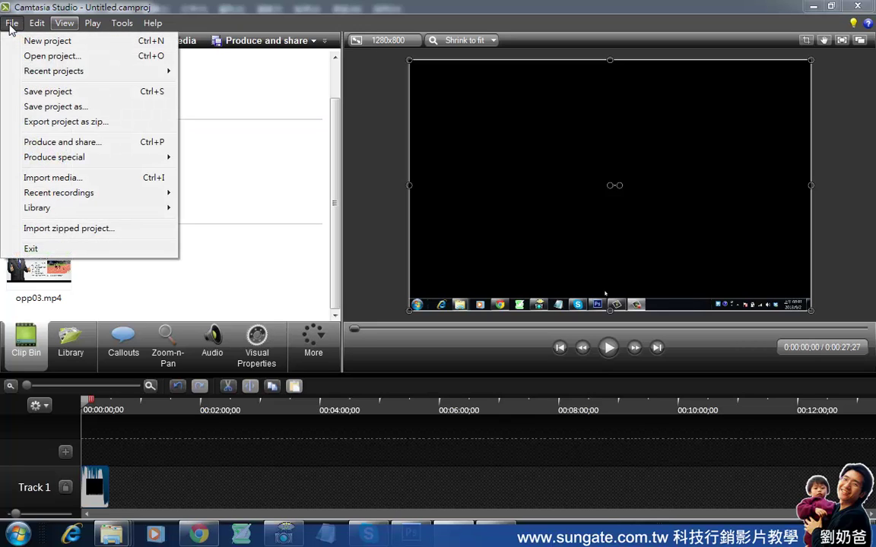
pyautogui.click(60, 95)
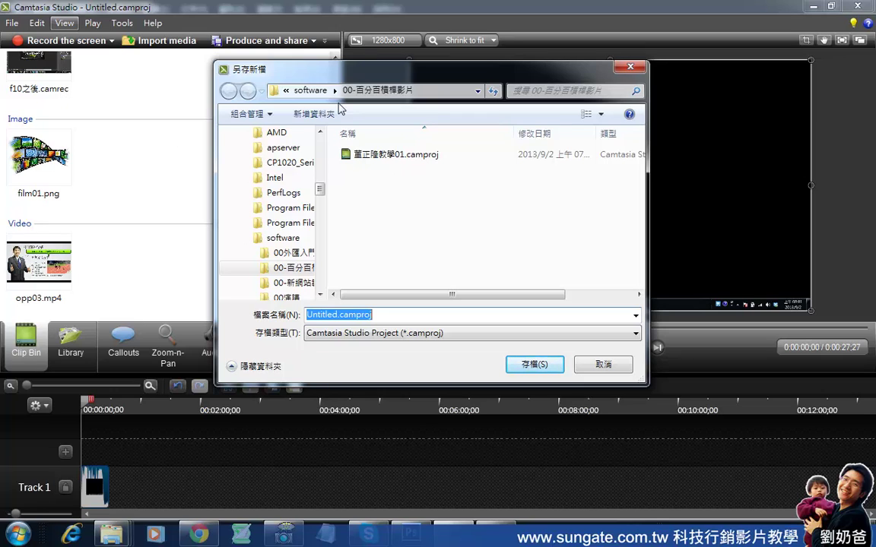
pyautogui.click(310, 90)
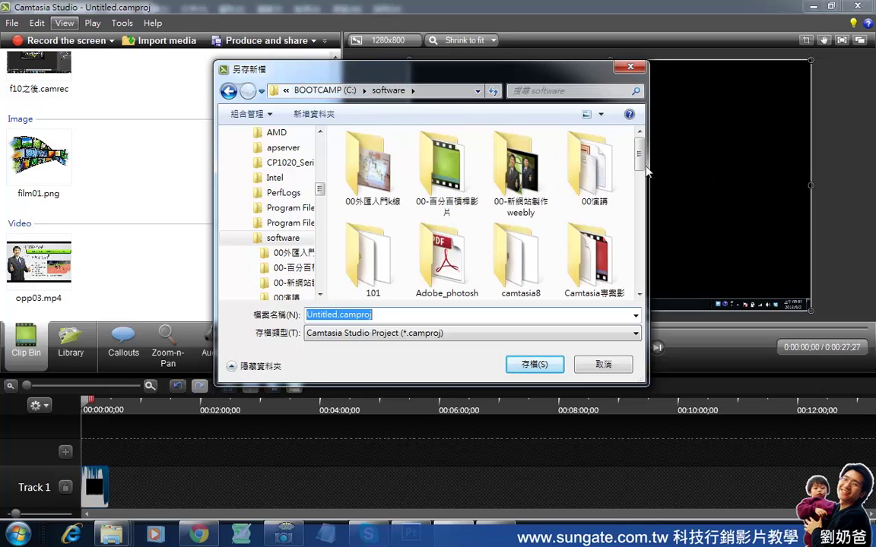
pyautogui.scroll(-4, 641, 171)
pyautogui.doubleClick(589, 152)
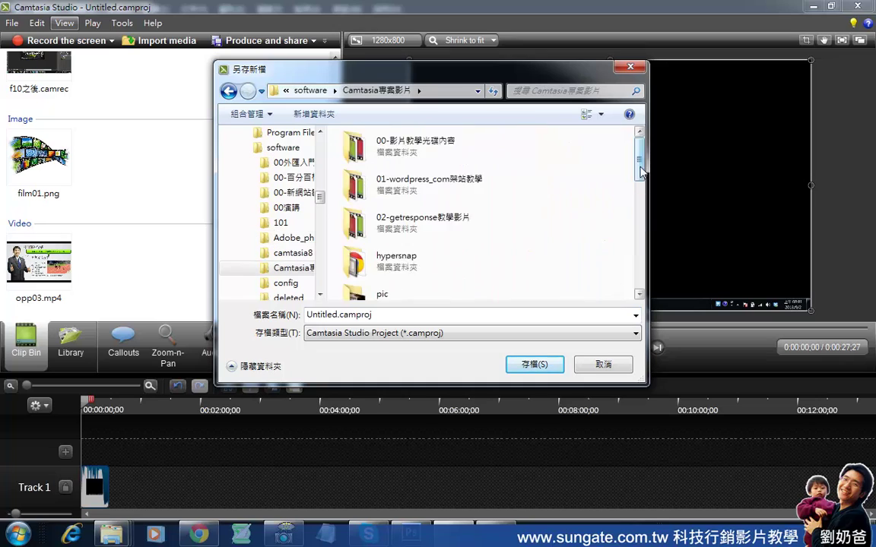
pyautogui.moveTo(641, 171); pyautogui.dragTo(652, 281)
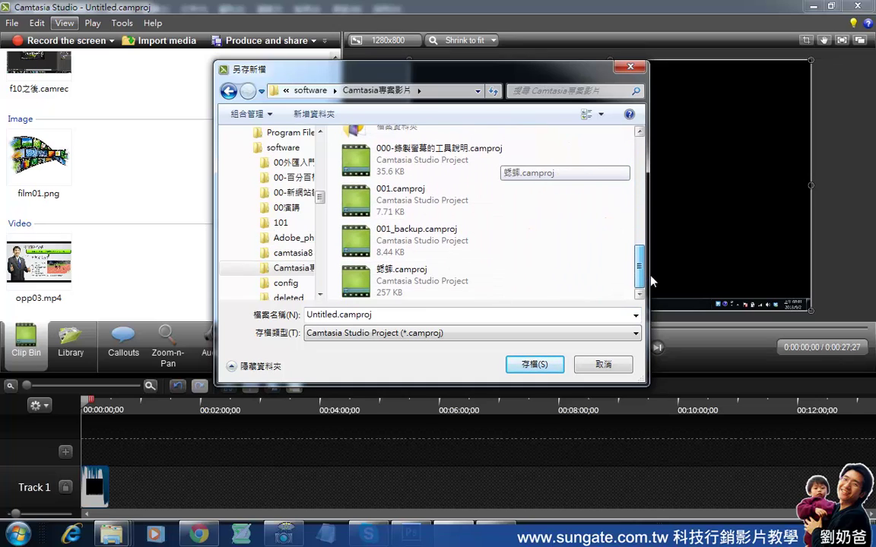
# - Name the project F10之後的編輯.camproj and save it in the Camtasia專案影片 folder
pyautogui.click(339, 314)
pyautogui.click(339, 315)
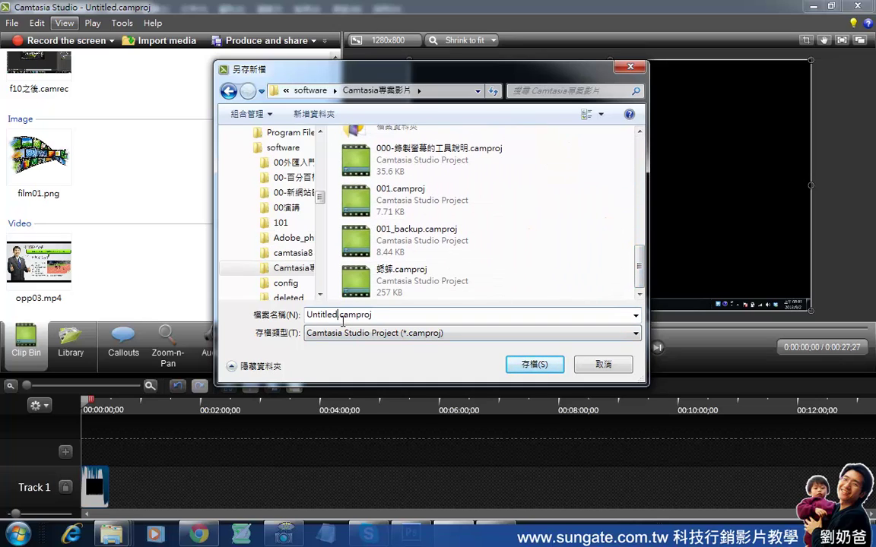
pyautogui.doubleClick(340, 316)
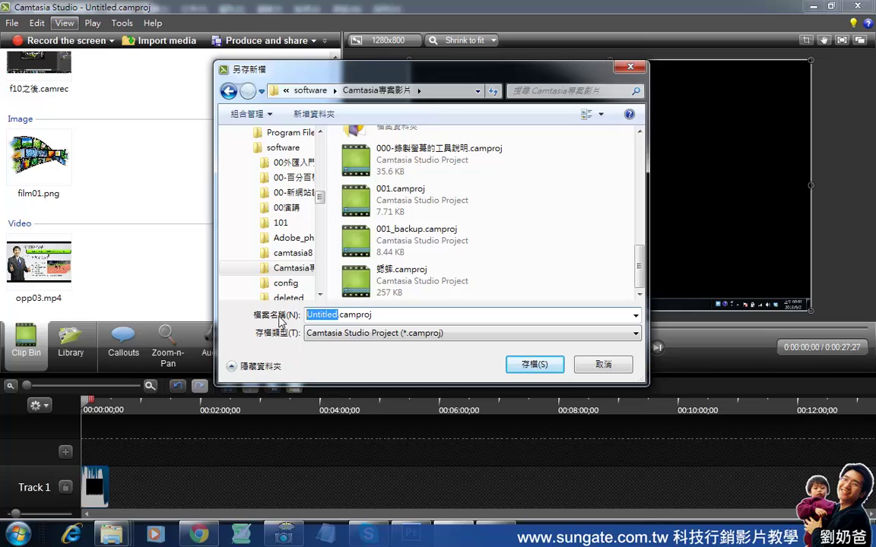
pyautogui.write('f')
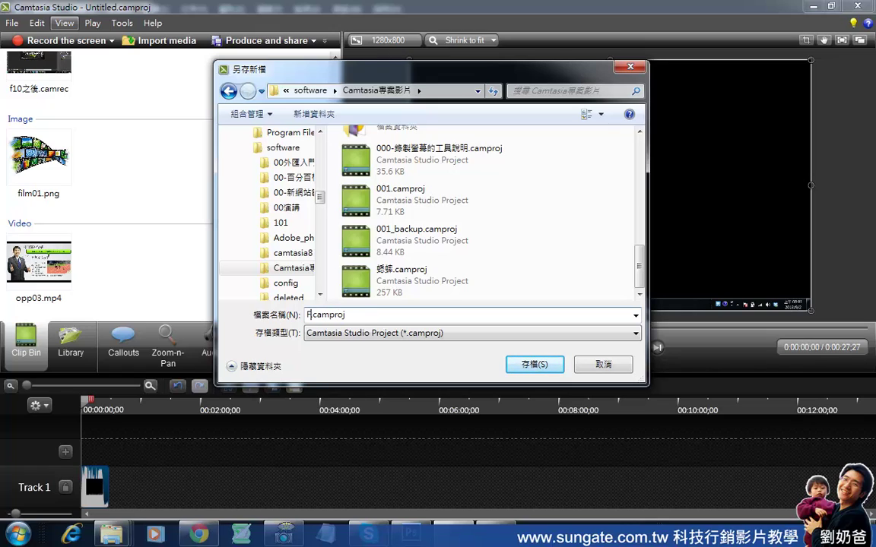
pyautogui.write('10')
pyautogui.hotkey('ctrl', 'space')
pyautogui.write('之')
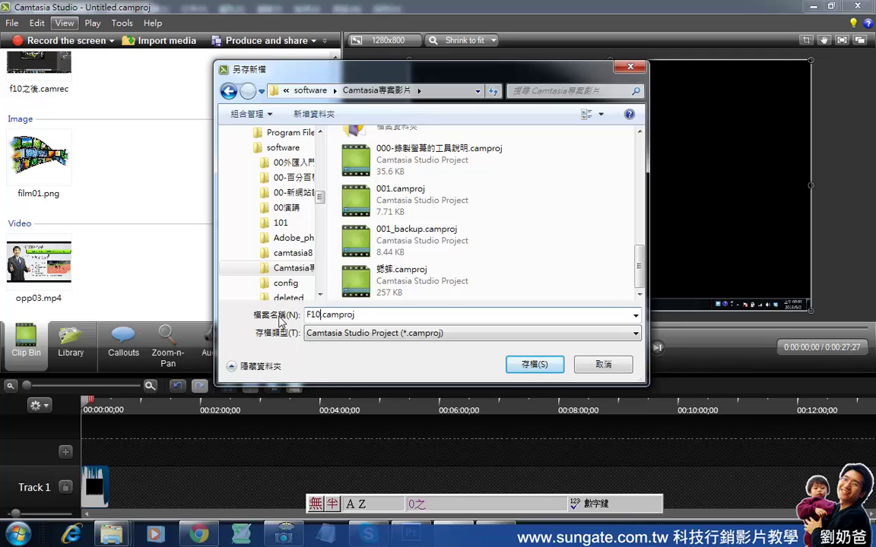
pyautogui.write('後')
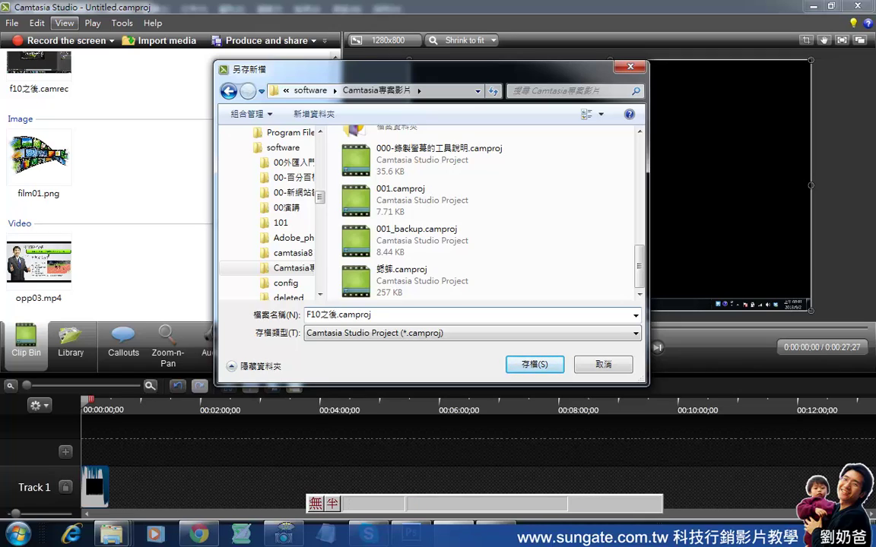
pyautogui.write('的攝')
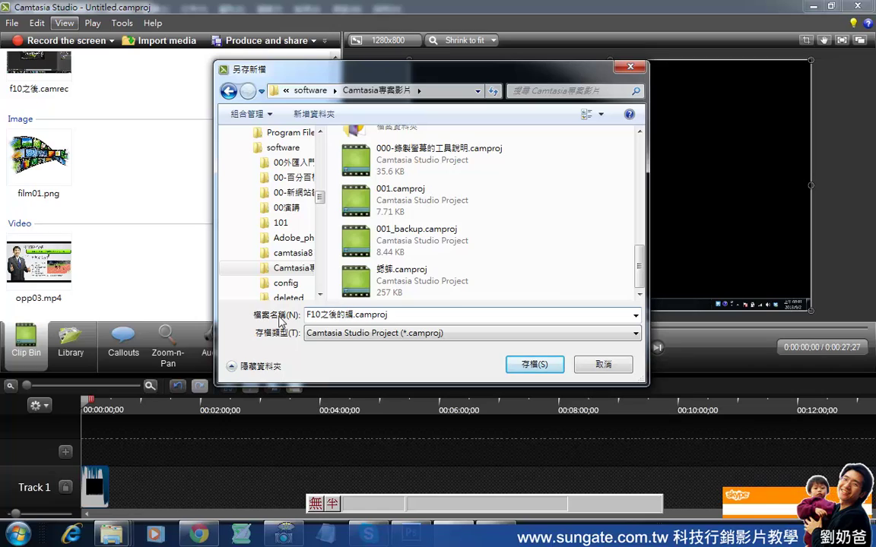
pyautogui.write('輯')
pyautogui.press('BackSpace')
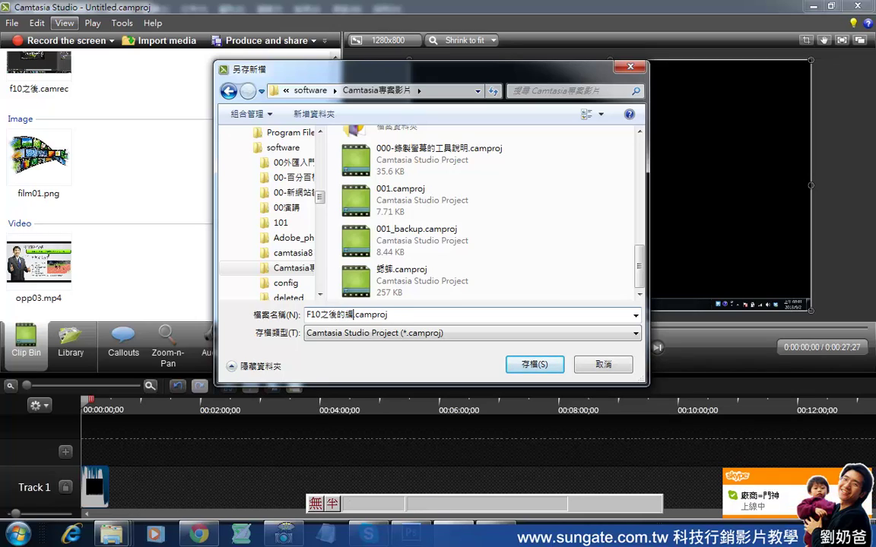
pyautogui.write('輯')
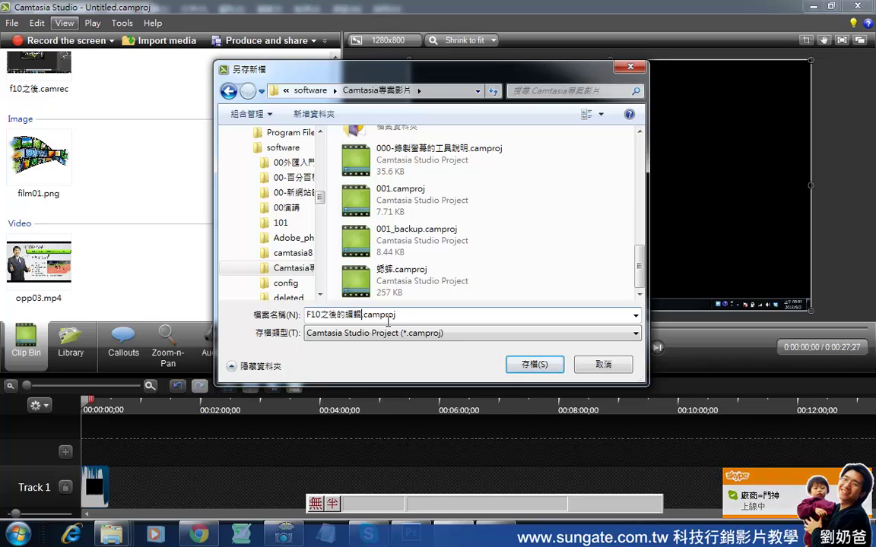
pyautogui.click(543, 369)
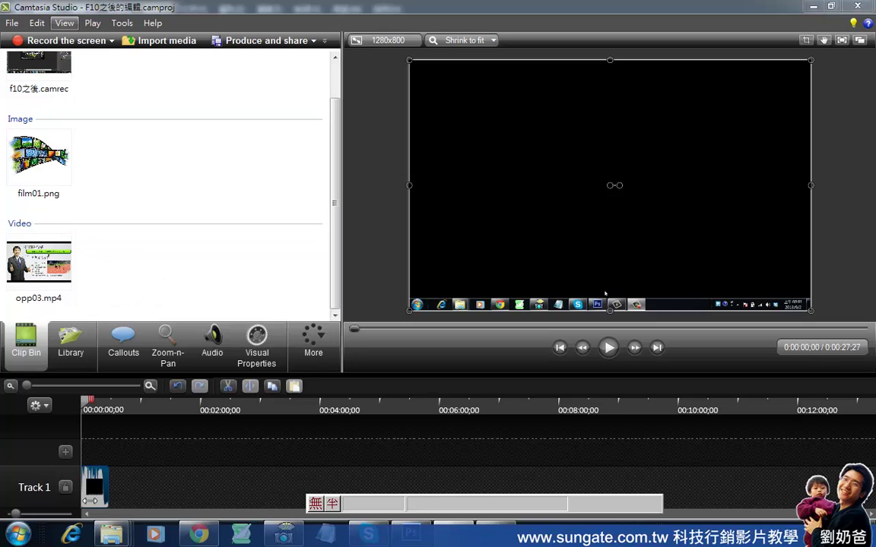
# - Examine the project-saving commands and the recording, image and video clips held in the project
pyautogui.click(12, 23)
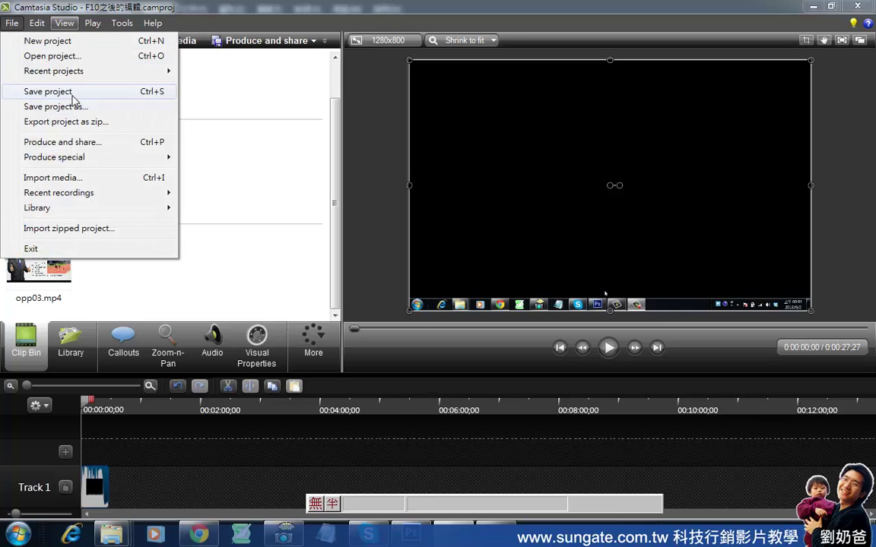
pyautogui.click(12, 23)
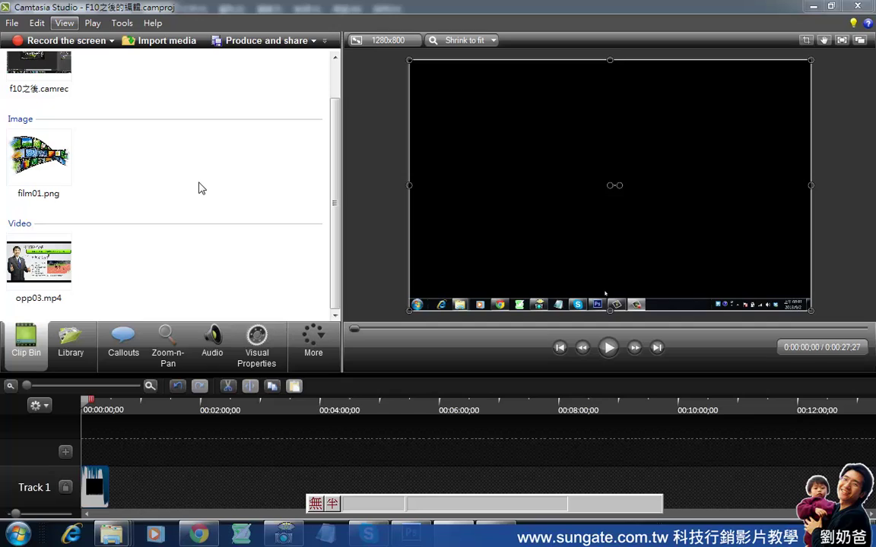
pyautogui.click(54, 72)
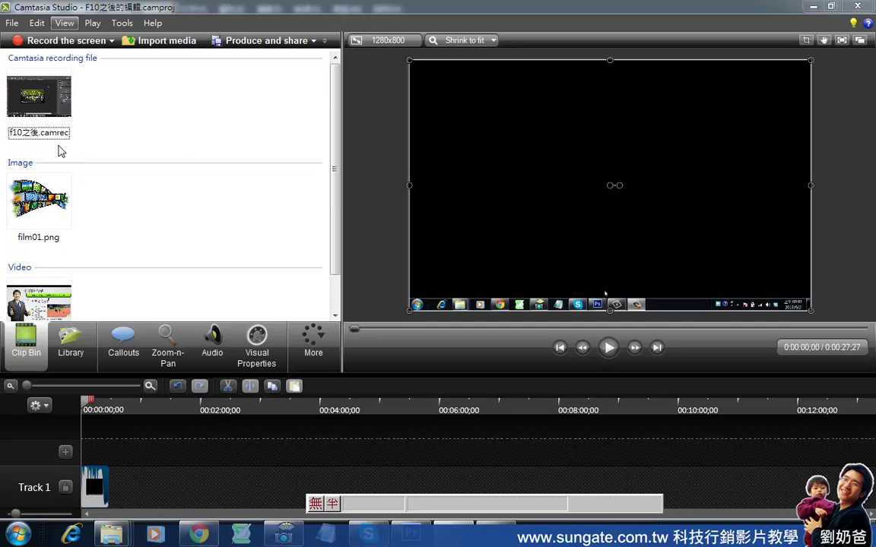
pyautogui.click(48, 168)
pyautogui.click(52, 286)
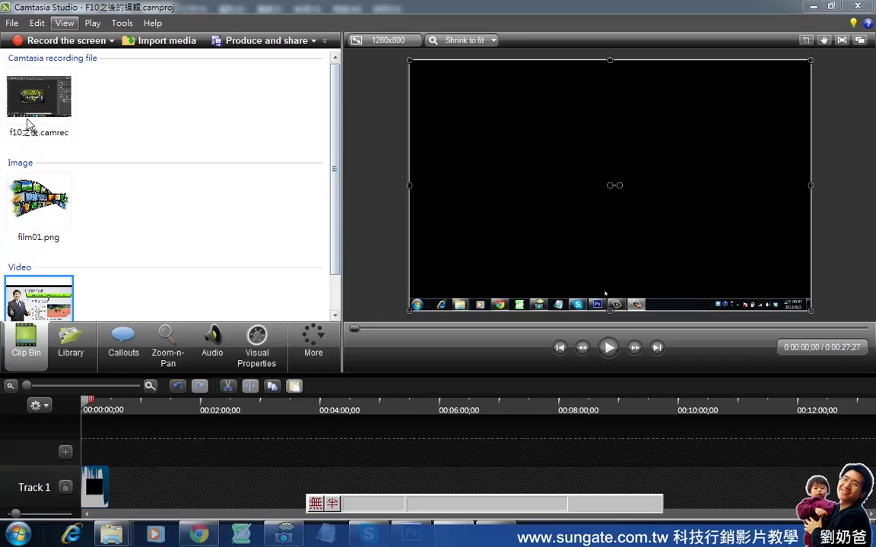
pyautogui.click(332, 282)
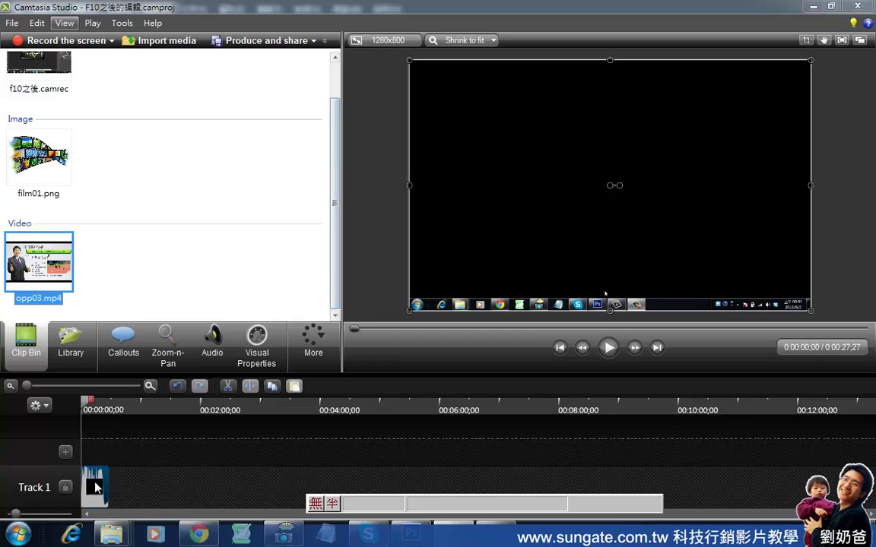
# - Select the recording on Track 1 and examine the Production Wizard's preset MP4 output settings, leaving without producing
pyautogui.click(89, 486)
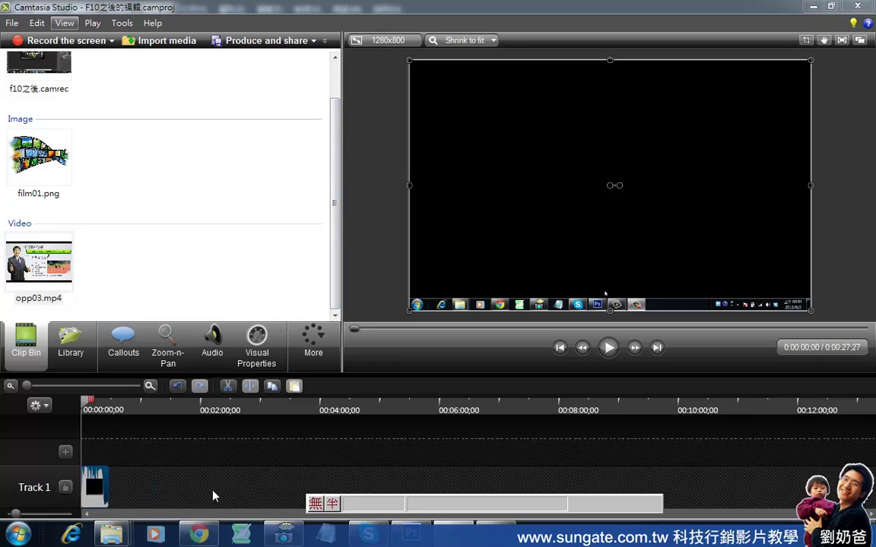
pyautogui.click(266, 40)
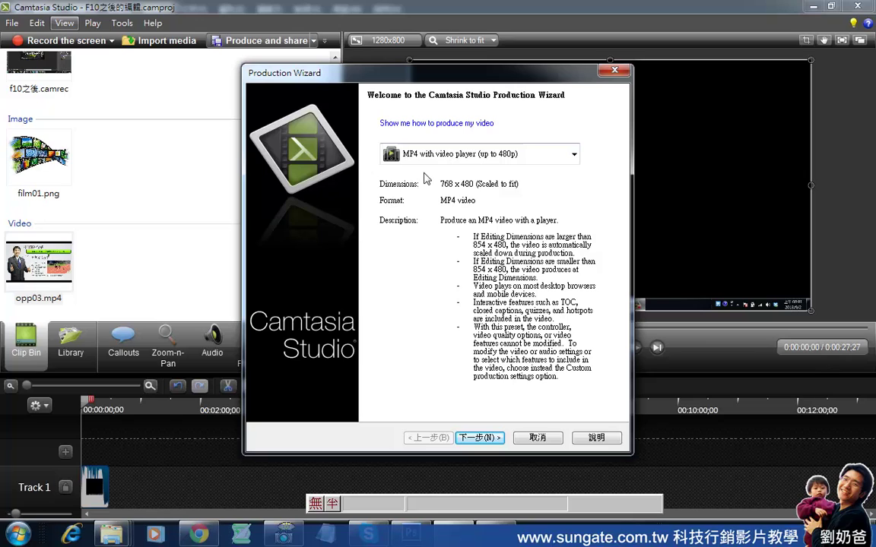
pyautogui.click(538, 438)
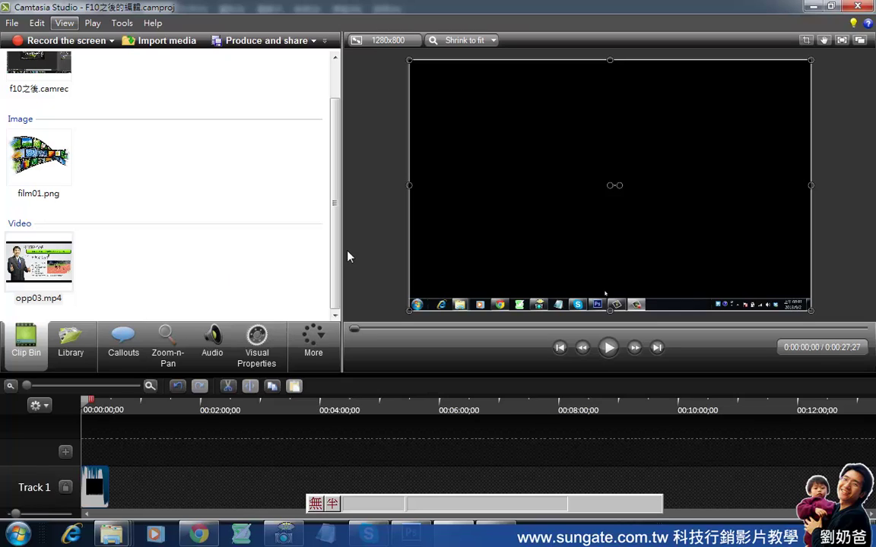
# - Place the film01.png image on Track 1 after the f10之後.camrec recording, leaving a gap between them, and enlarge the timeline scale
pyautogui.click(38, 262)
pyautogui.moveTo(61, 151); pyautogui.dragTo(131, 488)
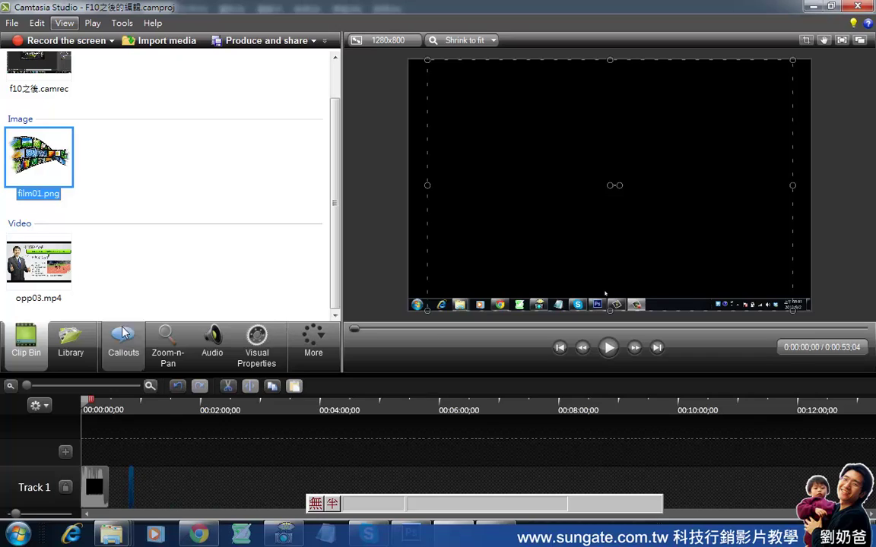
pyautogui.moveTo(28, 387); pyautogui.dragTo(70, 387)
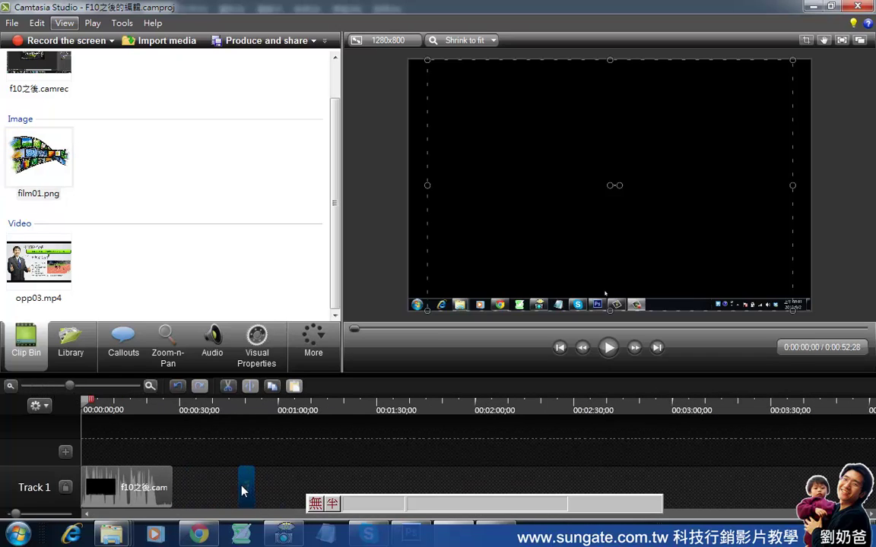
# - Move film01.png directly against the end of the recording on Track 1 and place the opp03.mp4 video right after the image
pyautogui.moveTo(242, 491); pyautogui.dragTo(176, 489)
pyautogui.click(41, 262)
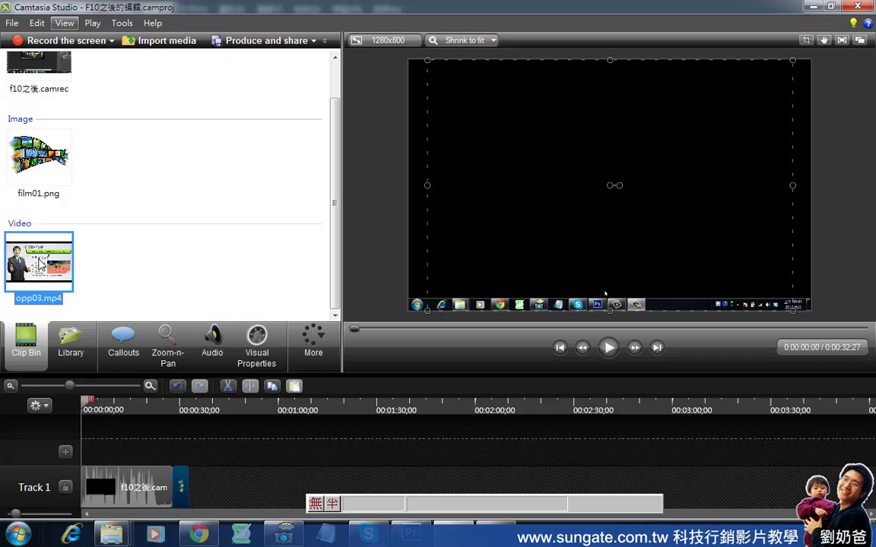
pyautogui.moveTo(41, 261); pyautogui.dragTo(211, 411)
pyautogui.moveTo(207, 492); pyautogui.dragTo(209, 491)
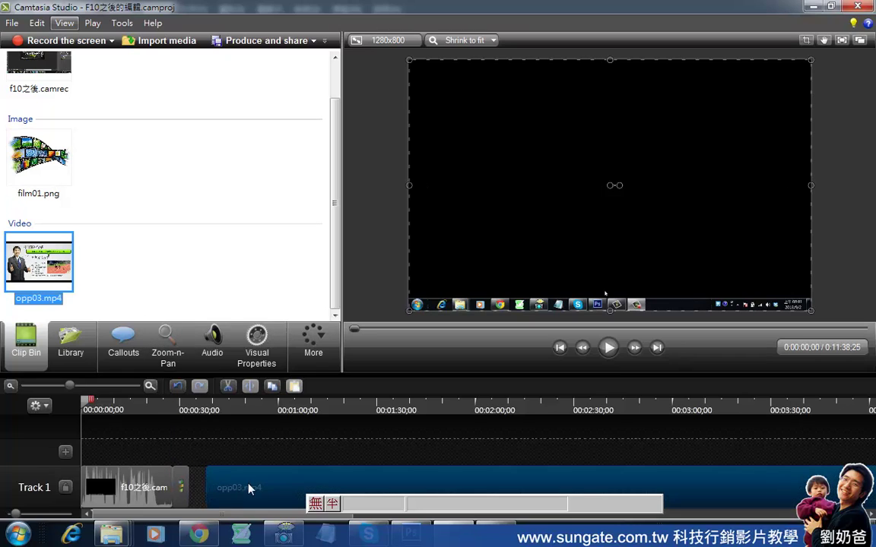
# - Preview the Track 1 sequence from the later part of the recording through film01.png into the start of opp03.mp4
pyautogui.moveTo(91, 402); pyautogui.dragTo(155, 418)
pyautogui.click(609, 347)
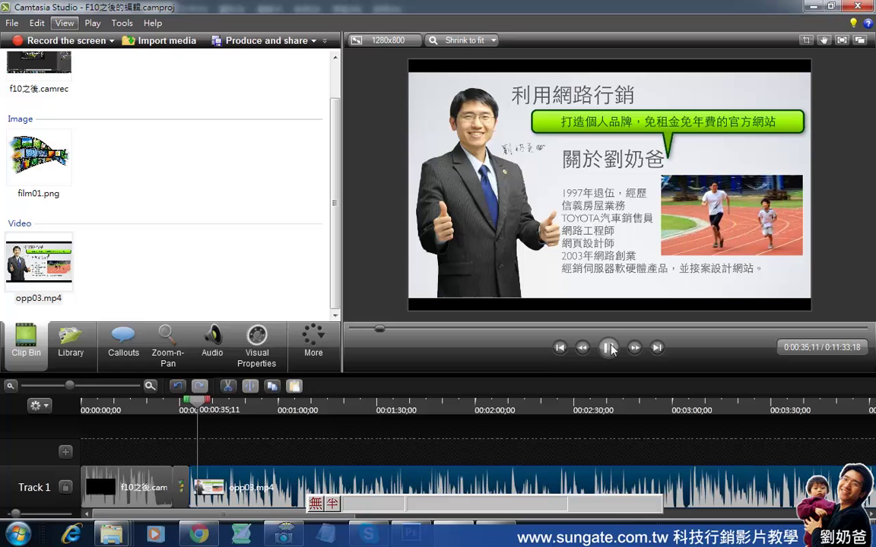
pyautogui.click(611, 348)
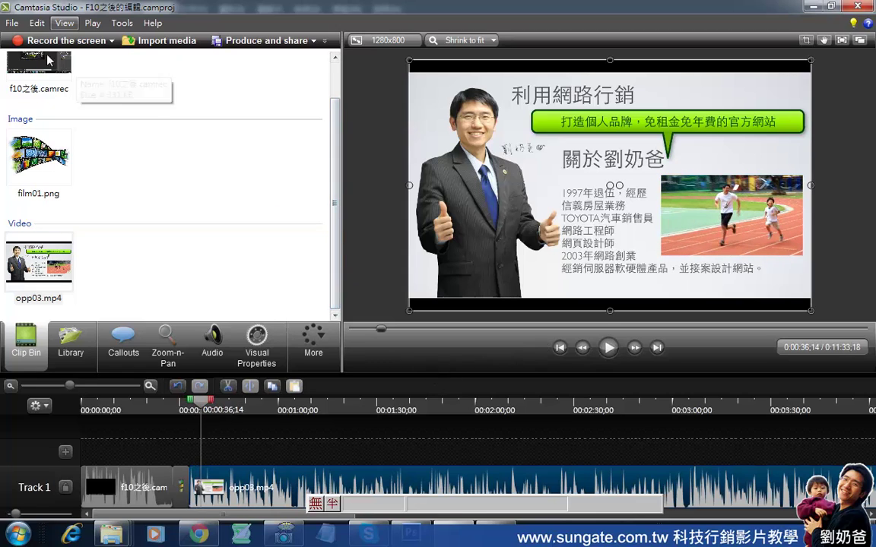
# - Save the project and exit the editor, minimizing the Photoshop window to reach the desktop
pyautogui.click(12, 24)
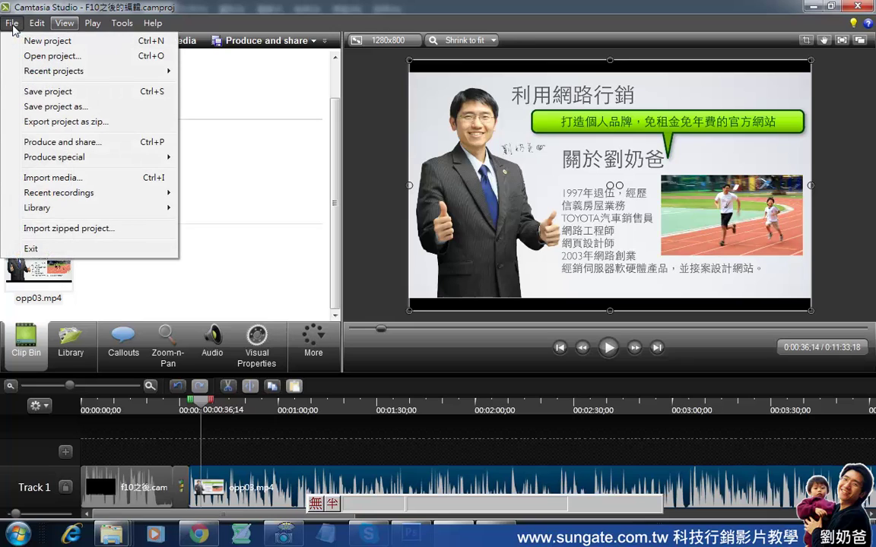
pyautogui.click(59, 98)
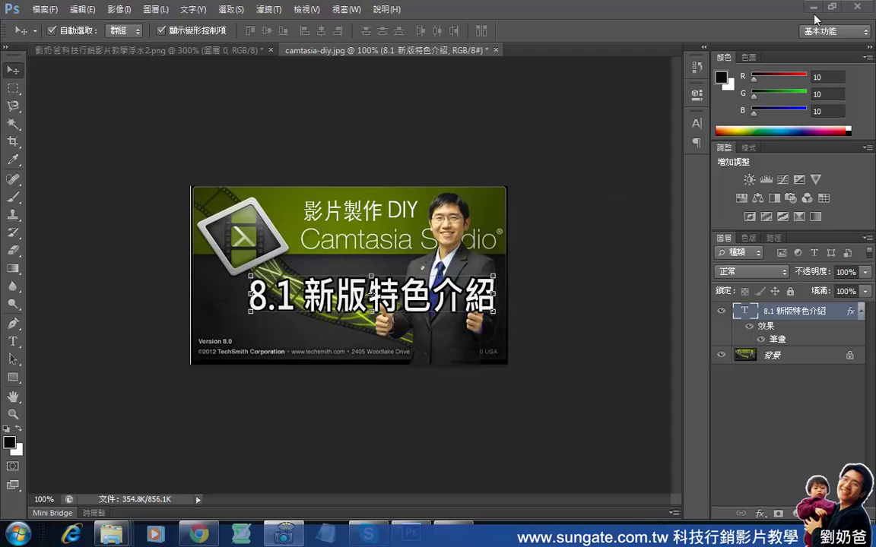
pyautogui.click(814, 9)
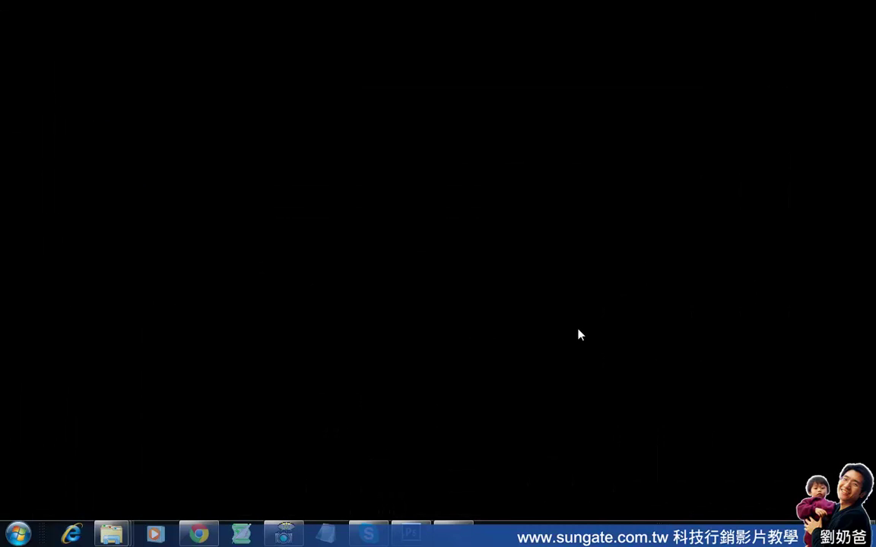
# - Launch Camtasia Studio 8 again and dismiss its upgrade notice and welcome window
pyautogui.click(18, 535)
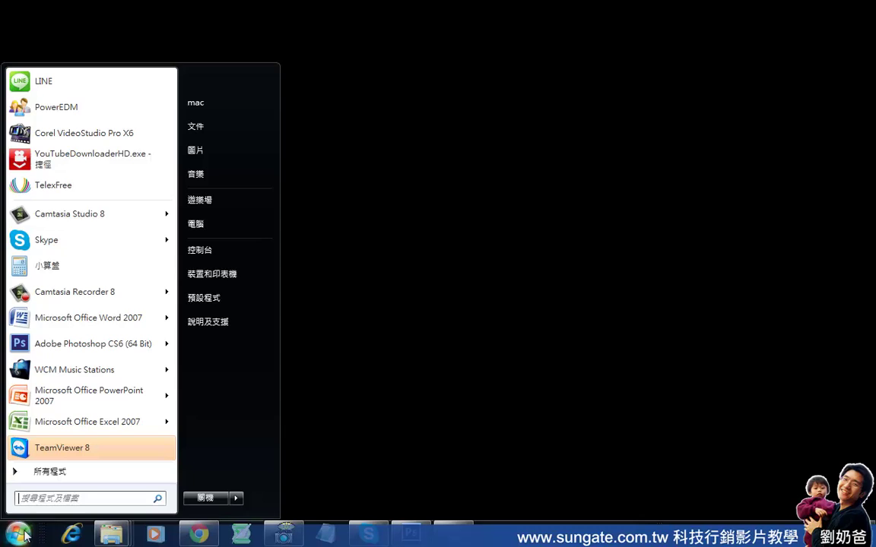
pyautogui.click(84, 219)
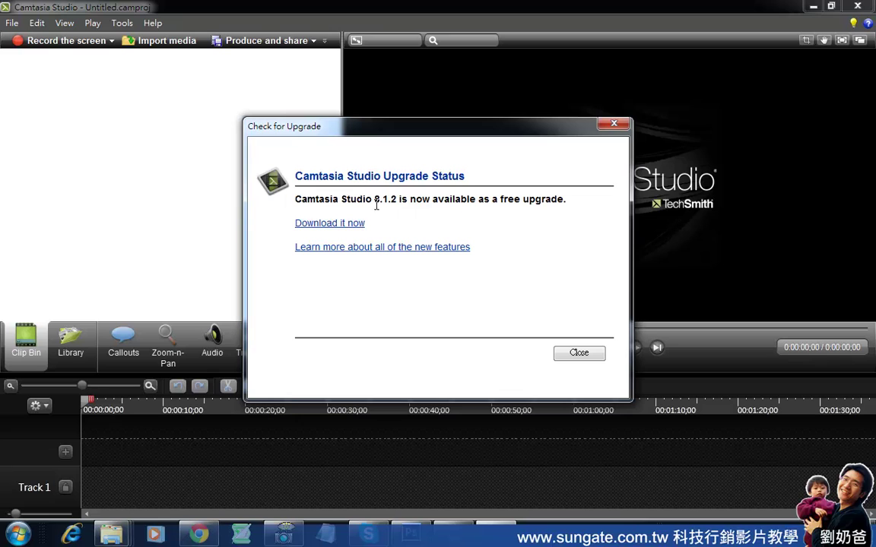
pyautogui.moveTo(396, 200); pyautogui.dragTo(379, 200)
pyautogui.click(613, 124)
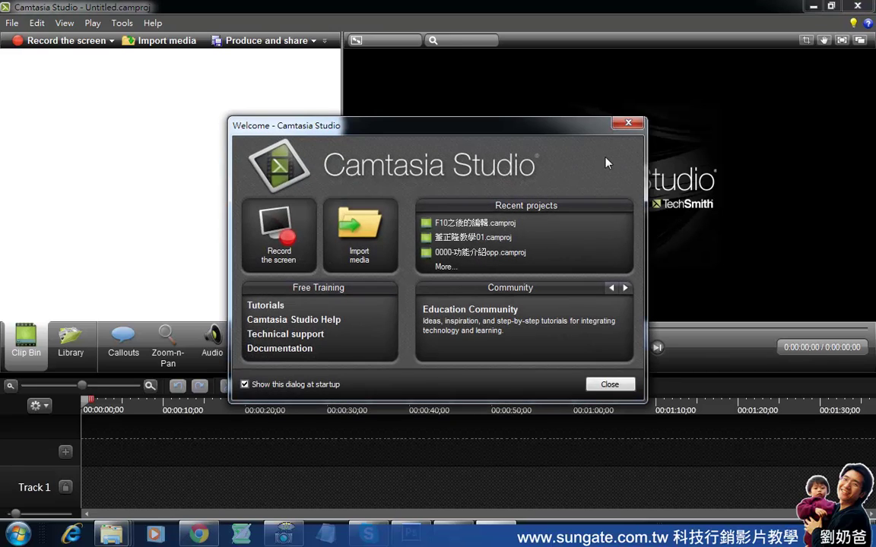
pyautogui.click(628, 122)
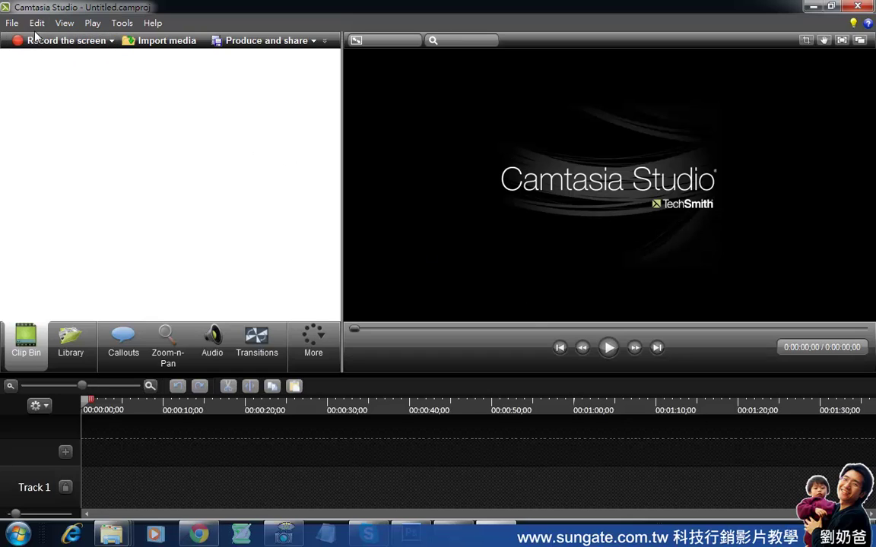
# - Open the project F10之後的編輯.camproj from the Camtasia專案影片 folder
pyautogui.click(12, 23)
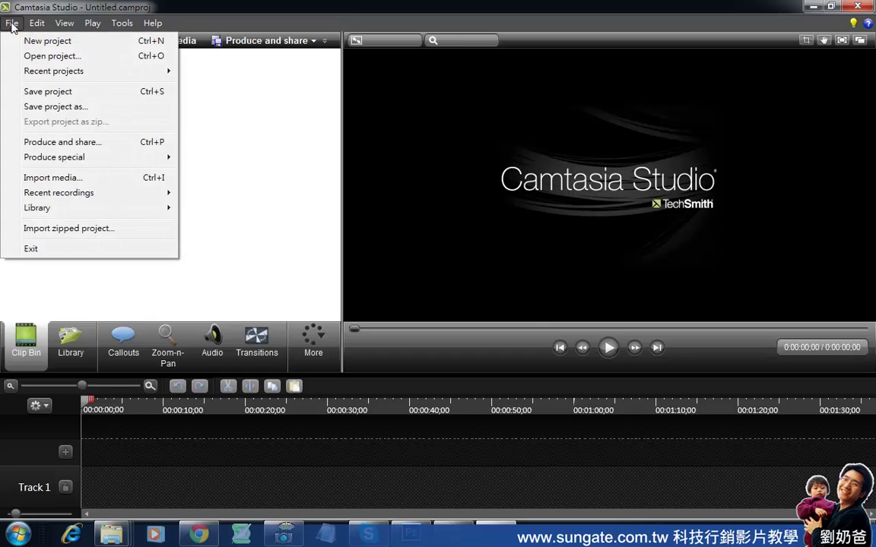
pyautogui.click(51, 58)
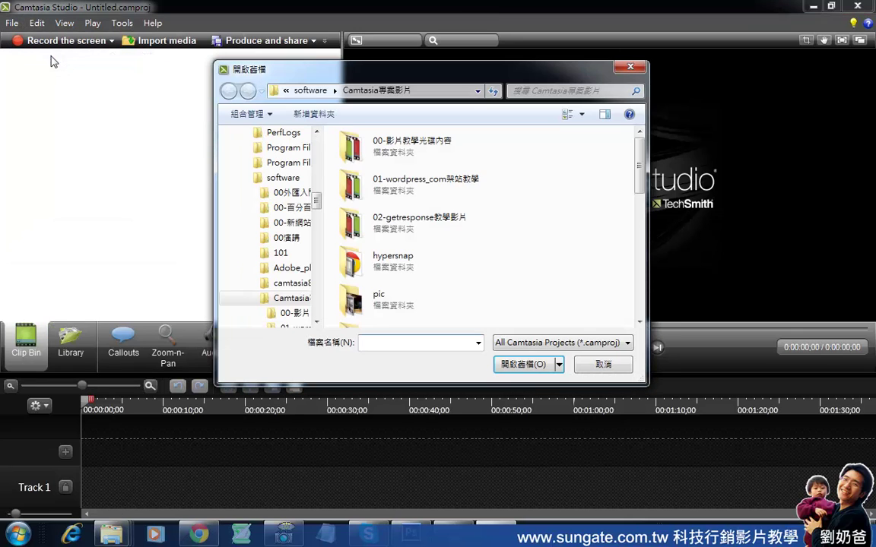
pyautogui.scroll(-2, 639, 187)
pyautogui.scroll(2, 643, 180)
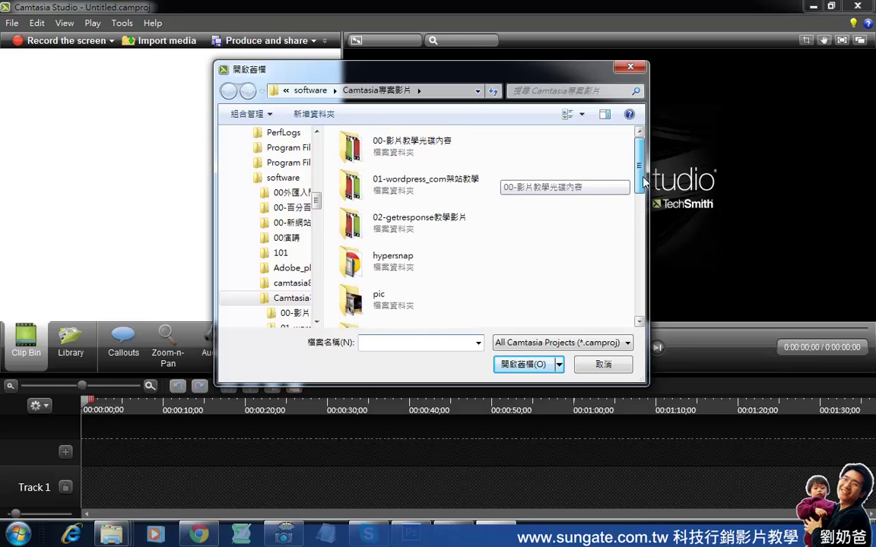
pyautogui.moveTo(642, 171); pyautogui.dragTo(648, 308)
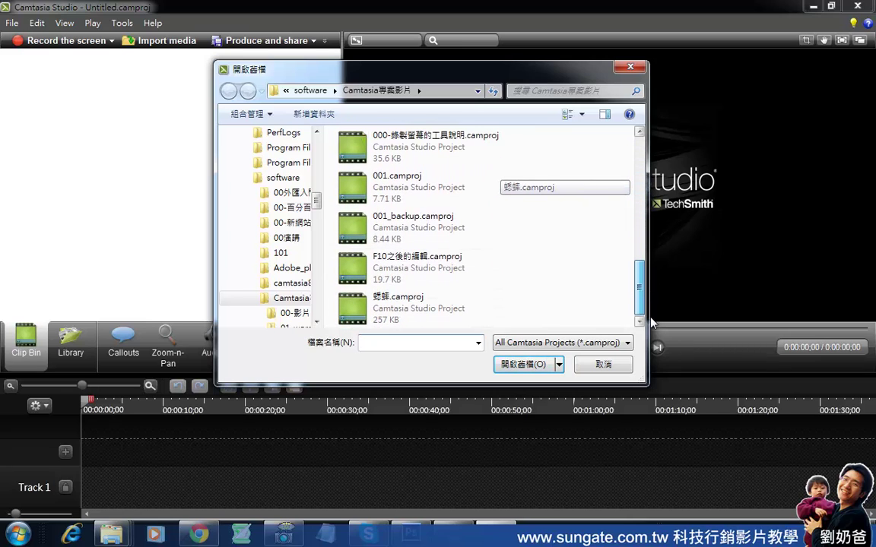
pyautogui.doubleClick(443, 263)
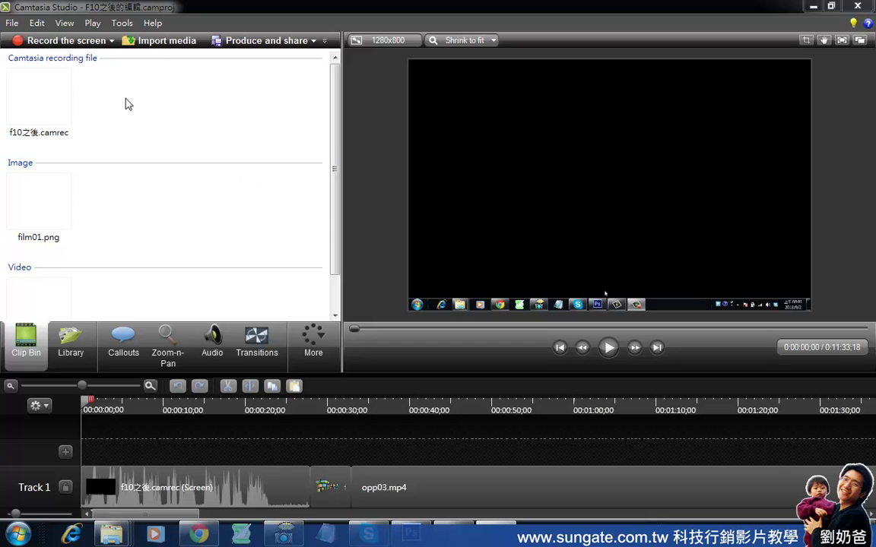
# - Examine the recording, image and video clips in the reopened project's Clip Bin
pyautogui.scroll(-1, 330, 215)
pyautogui.scroll(1, 329, 214)
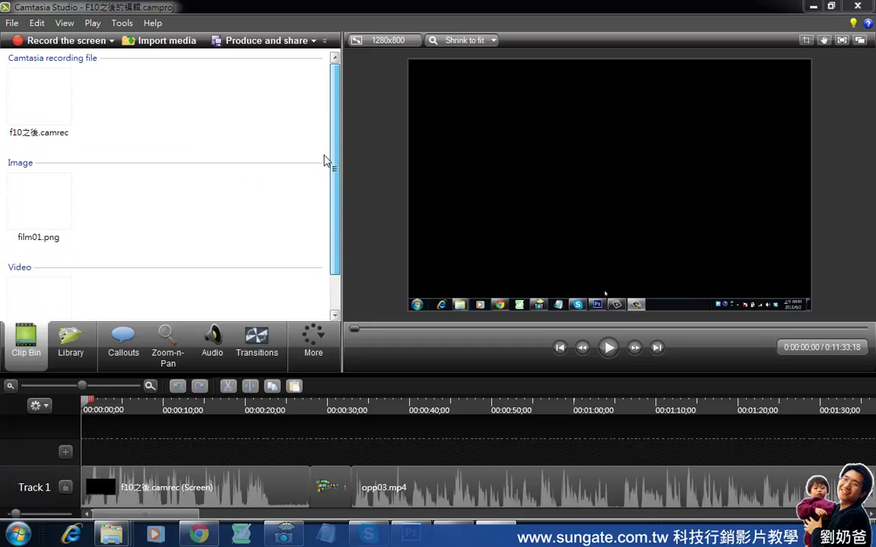
pyautogui.click(75, 118)
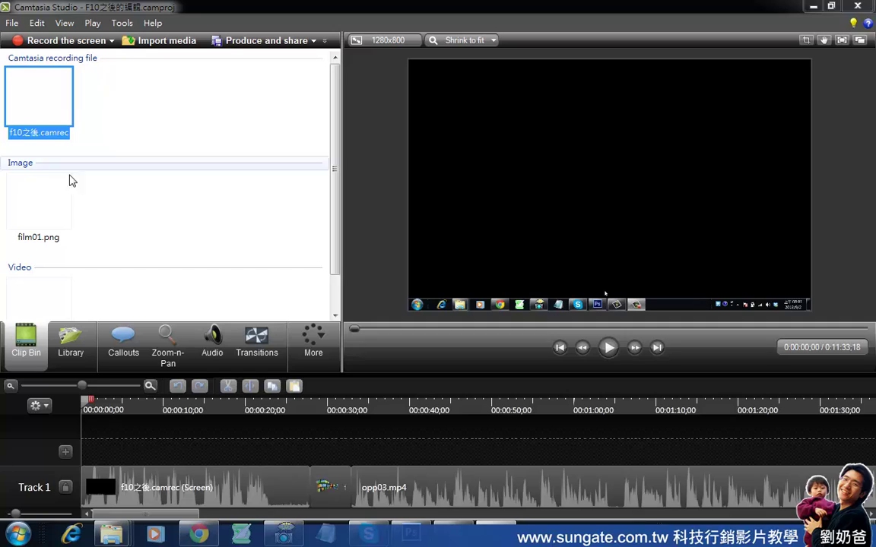
pyautogui.click(46, 220)
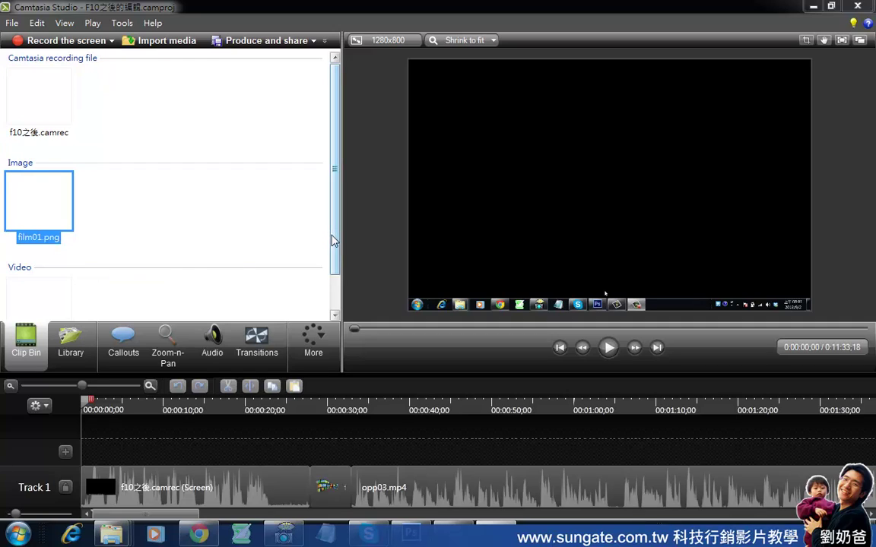
pyautogui.scroll(-1, 332, 240)
pyautogui.click(45, 260)
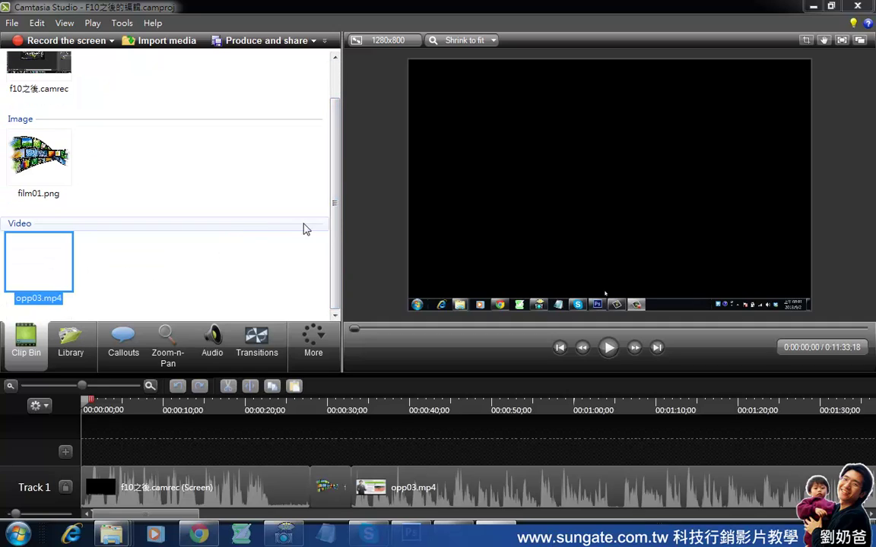
pyautogui.scroll(1, 334, 242)
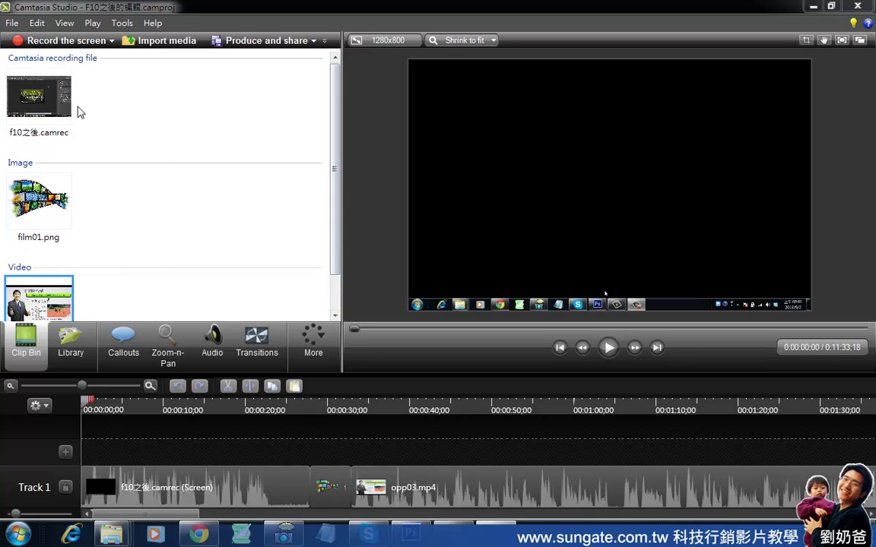
pyautogui.scroll(-1, 334, 212)
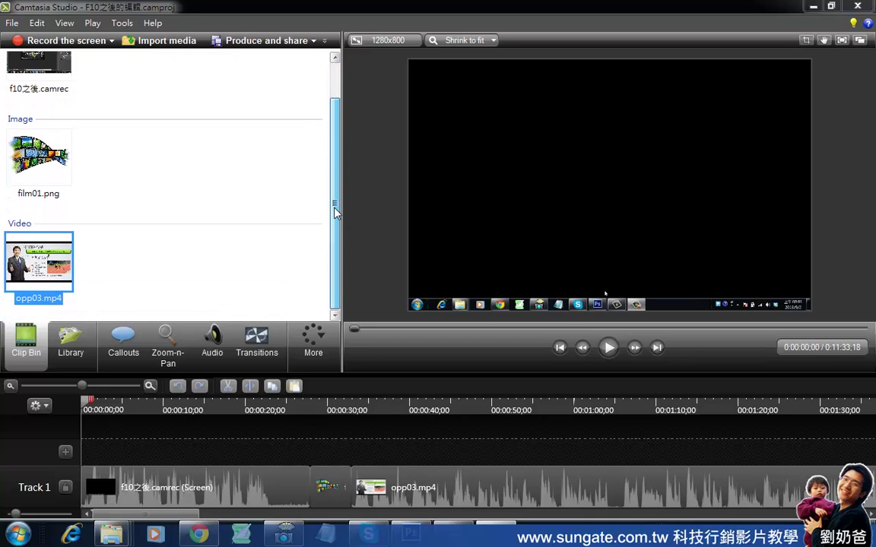
pyautogui.scroll(1, 334, 212)
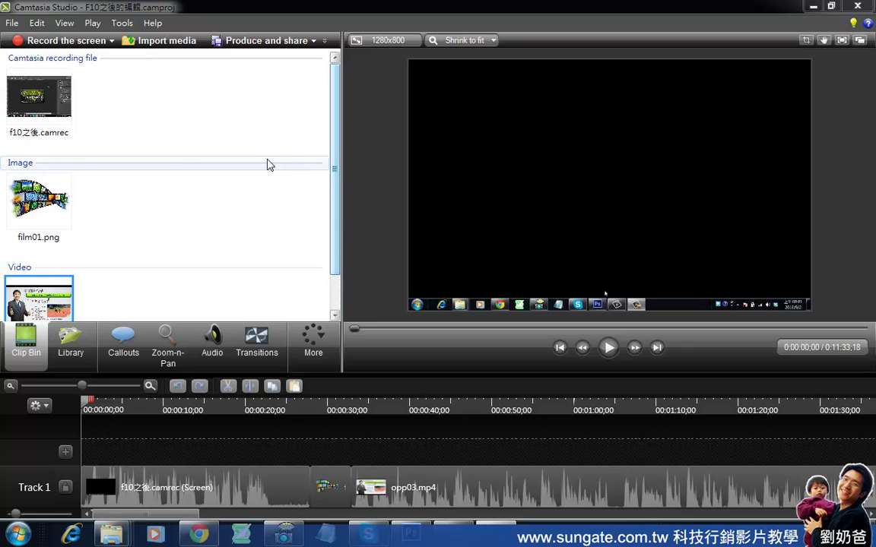
pyautogui.click(67, 205)
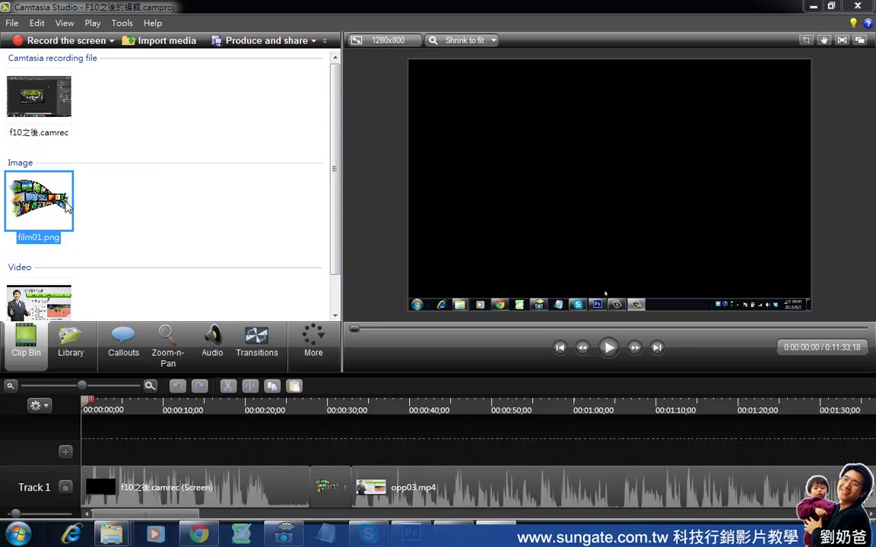
pyautogui.click(47, 112)
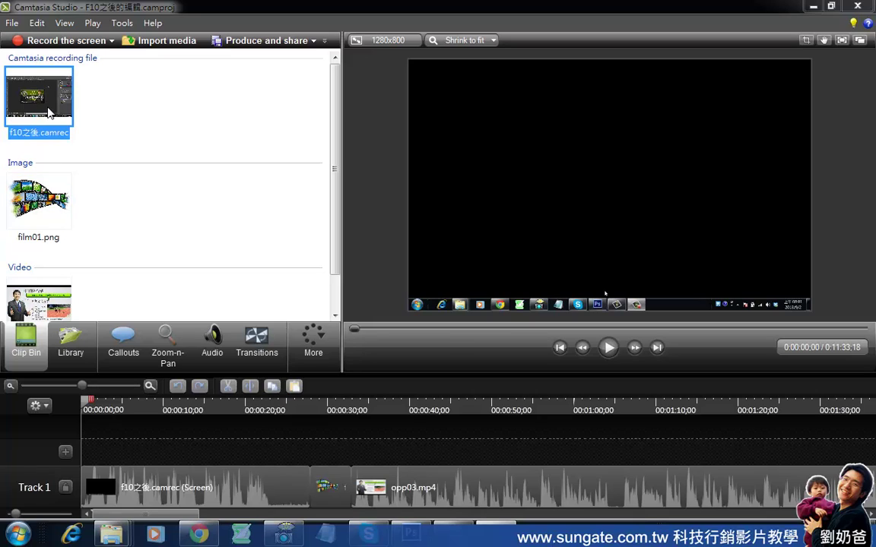
pyautogui.press('Down')
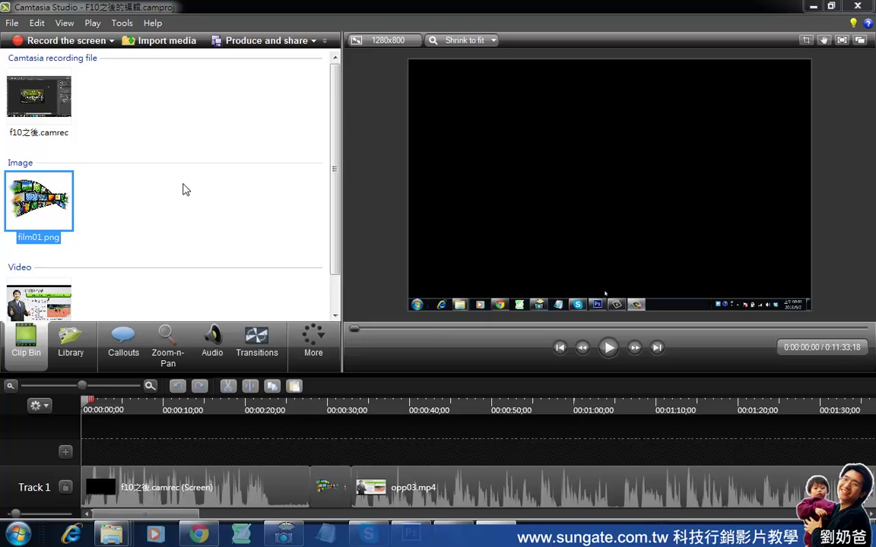
# - Save the reopened project under its existing name
pyautogui.click(12, 23)
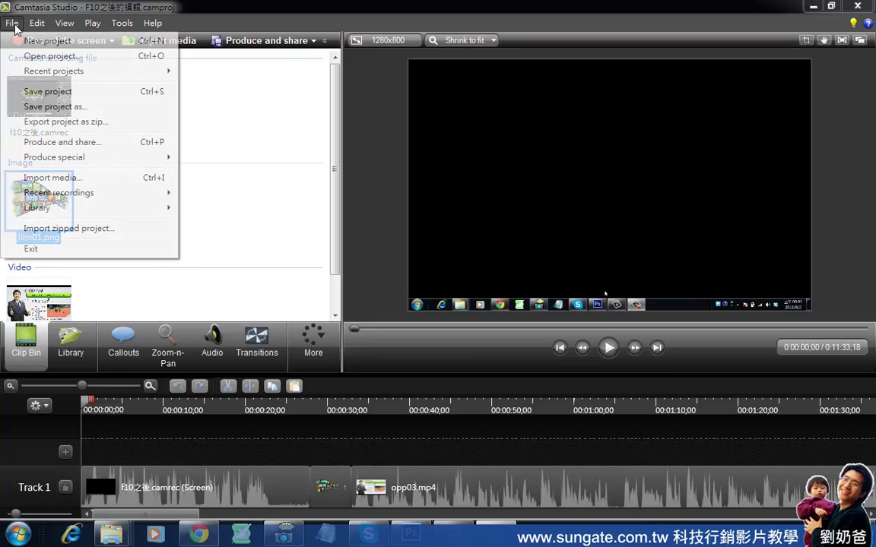
pyautogui.click(71, 92)
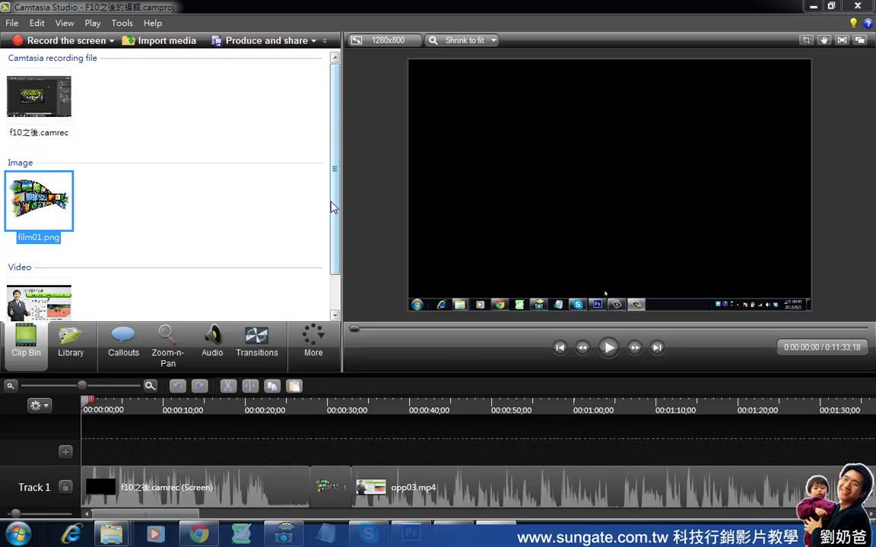
# - Compare the recording, film01.png and opp03.mp4 in the Clip Bin with their matching clips on Track 1
pyautogui.click(67, 124)
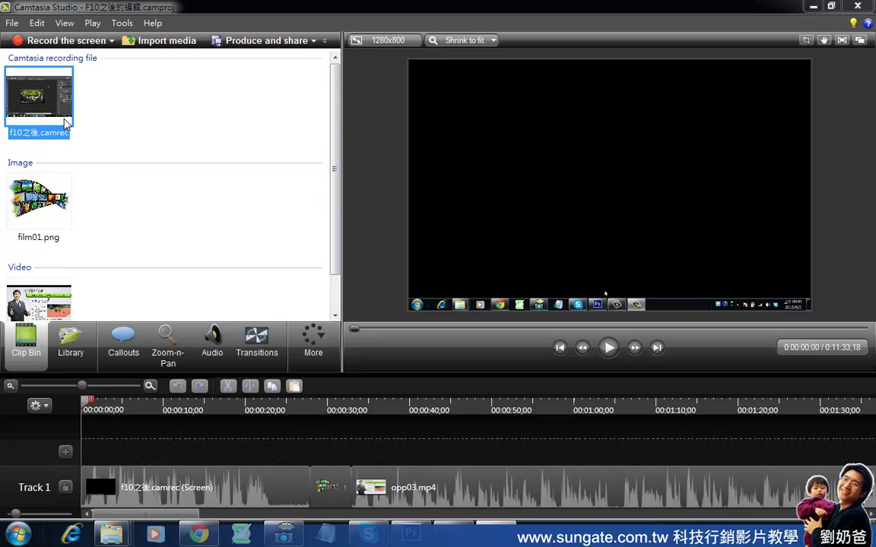
pyautogui.click(62, 199)
pyautogui.click(48, 296)
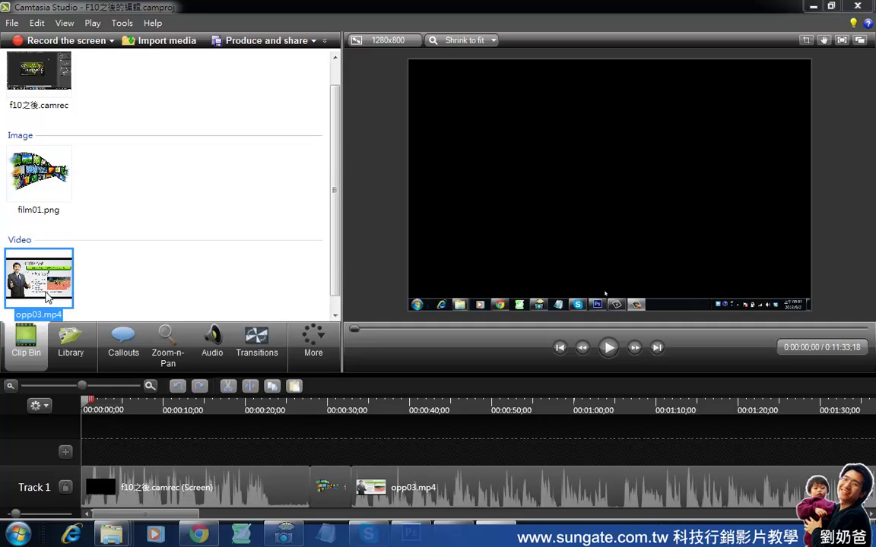
pyautogui.click(182, 486)
pyautogui.click(339, 497)
pyautogui.click(403, 498)
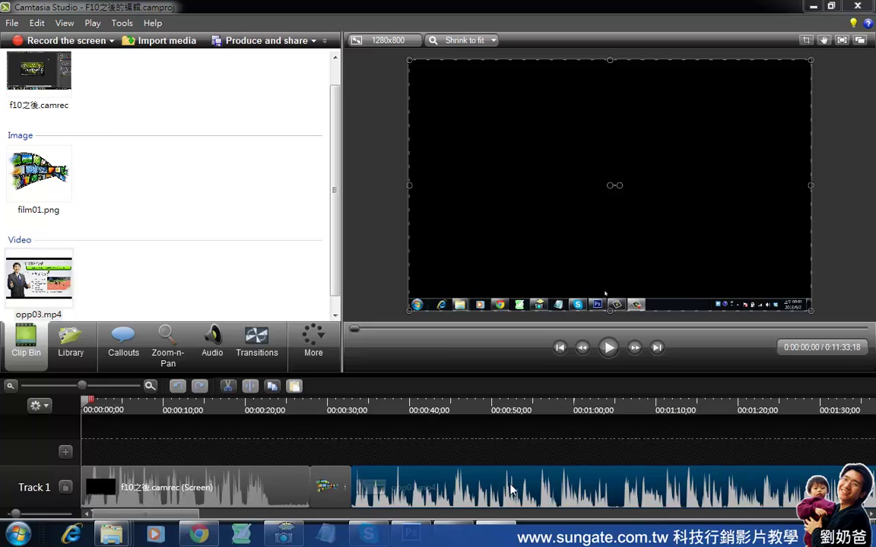
pyautogui.click(322, 496)
pyautogui.click(269, 495)
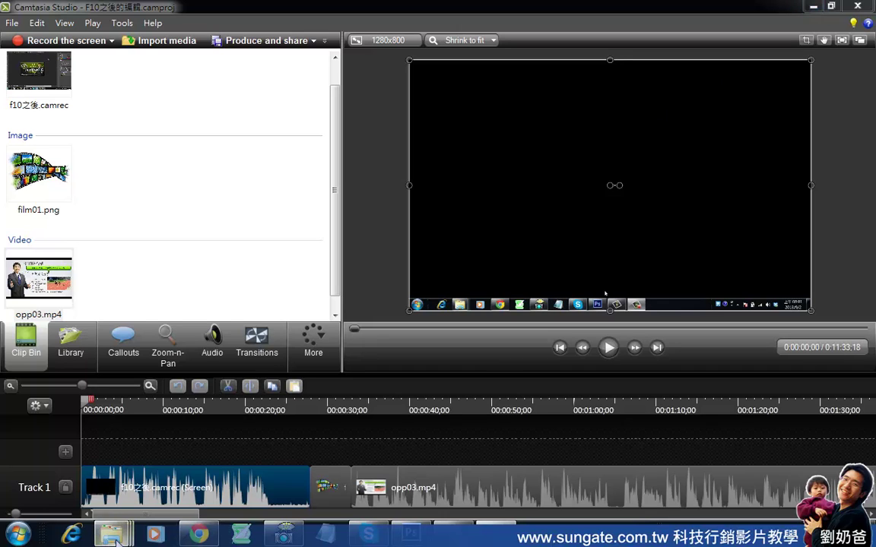
# - Switch to the Camtasia專案影片 folder in Windows Explorer and inspect F10之後的編輯.camproj among the project and recording files
pyautogui.moveTo(111, 534)
pyautogui.click(98, 461)
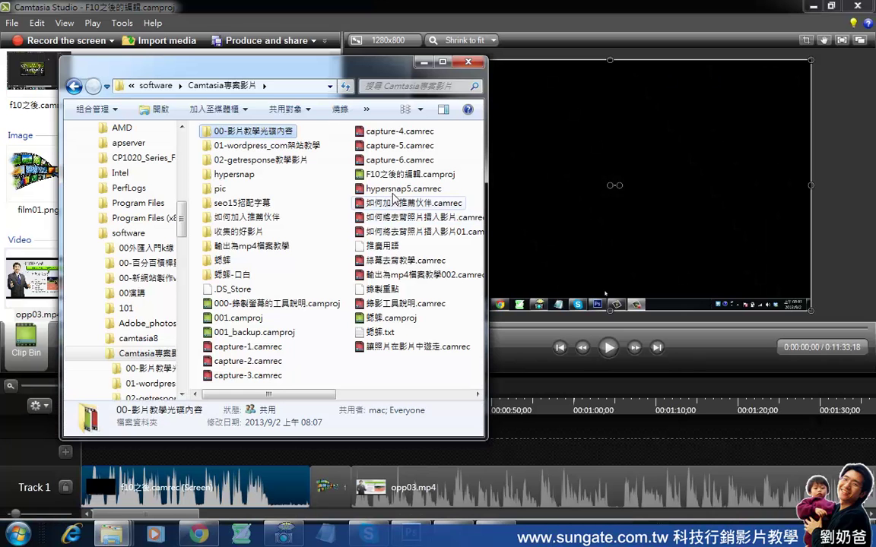
pyautogui.click(394, 179)
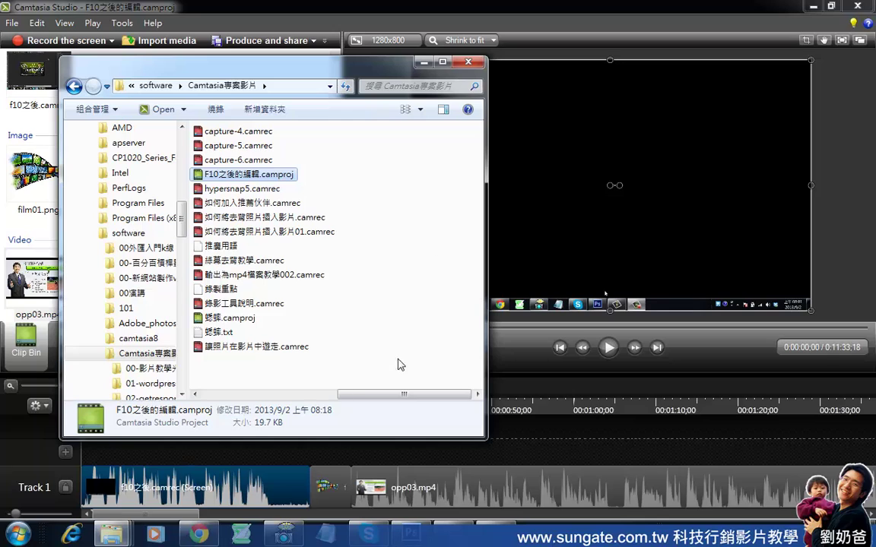
pyautogui.hscroll(-2, 270, 366)
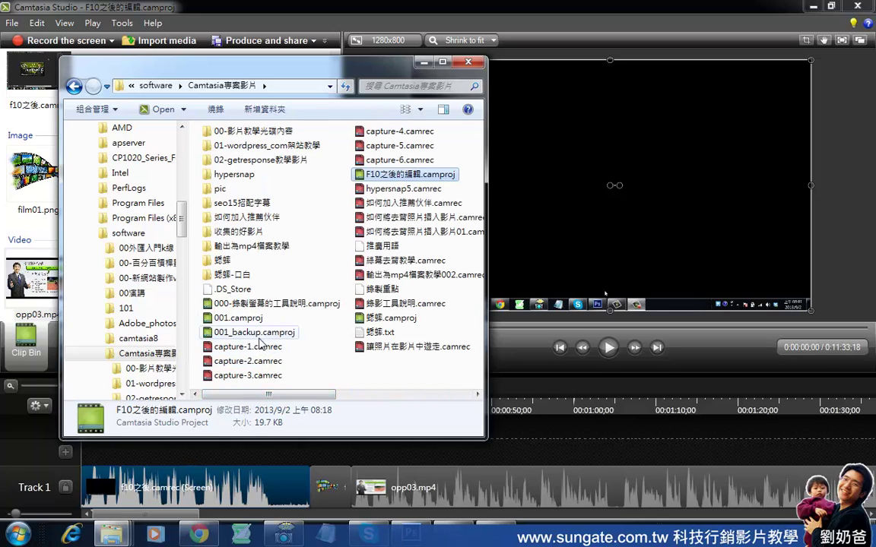
# - Return to the 00-影片教學光碟內容 folder, check the file size of f10之後.camrec, and close the Explorer window
pyautogui.hotkey('alt', 'Left')
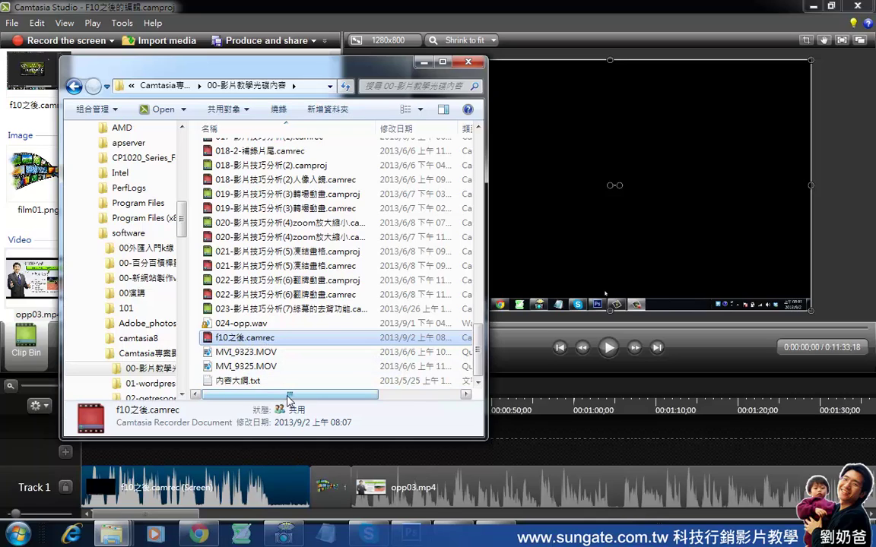
pyautogui.moveTo(289, 395); pyautogui.dragTo(388, 407)
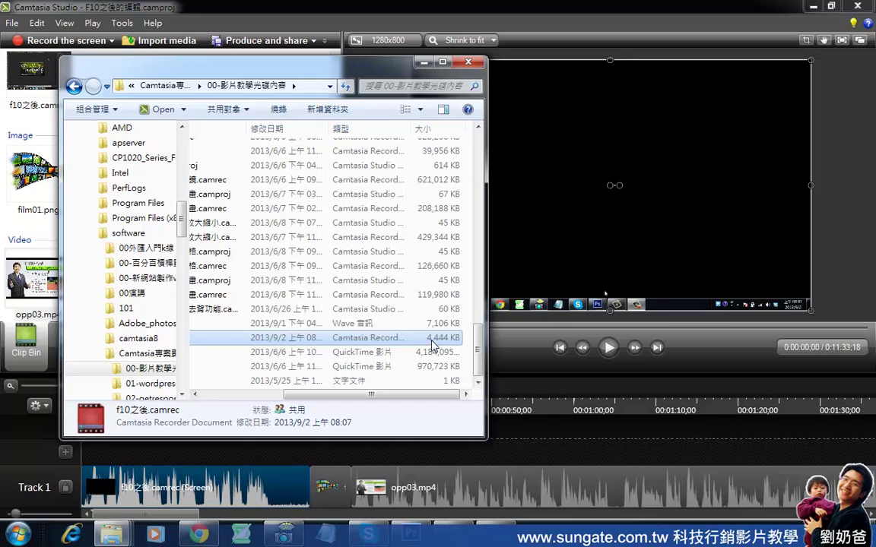
pyautogui.moveTo(385, 393); pyautogui.dragTo(303, 393)
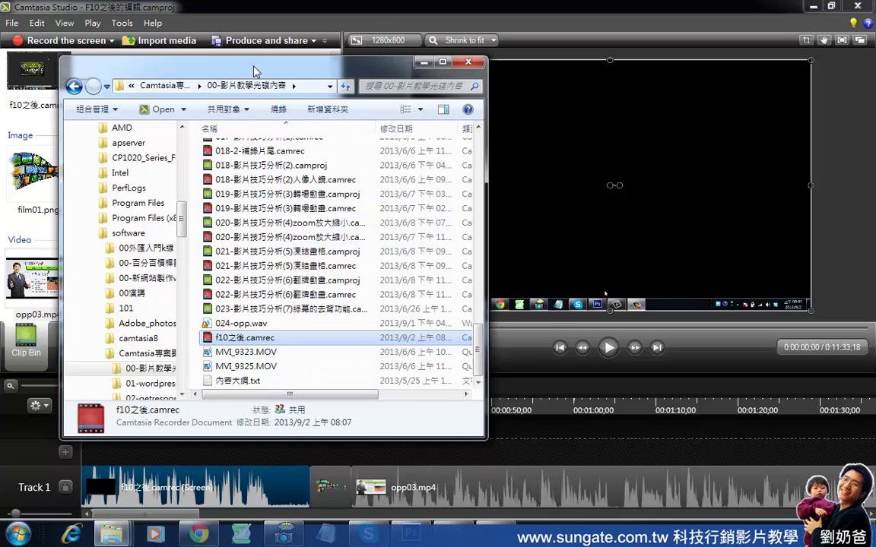
pyautogui.click(474, 64)
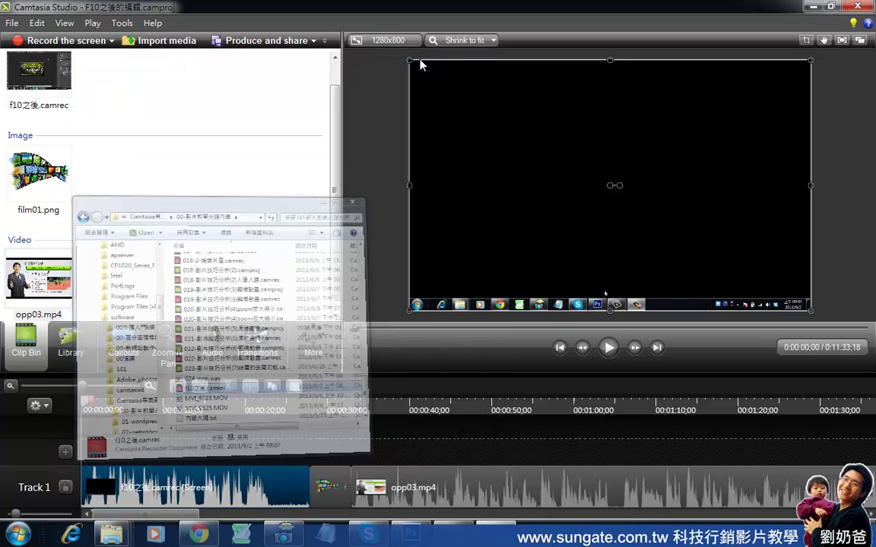
# - Review the f10之後.camrec recording in the Clip Bin and look over the commands for saving the project
pyautogui.scroll(2, 336, 215)
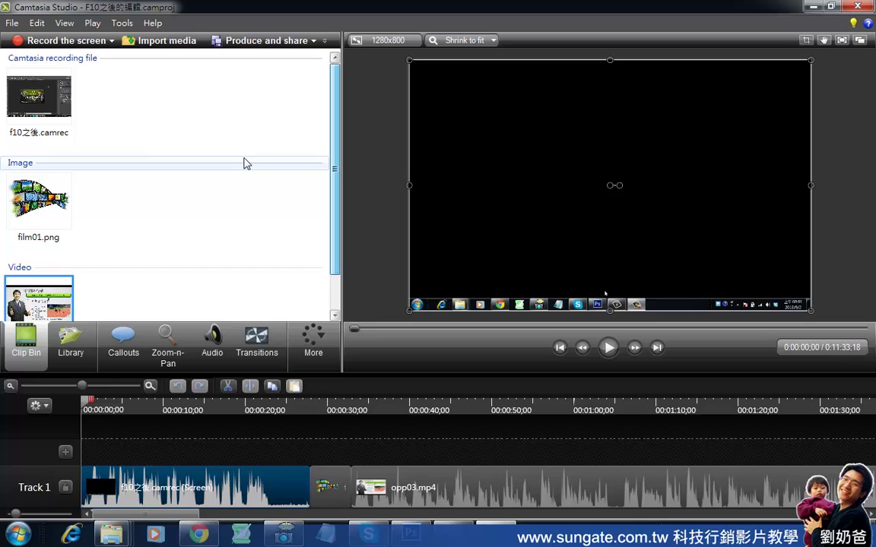
pyautogui.click(60, 119)
pyautogui.click(114, 122)
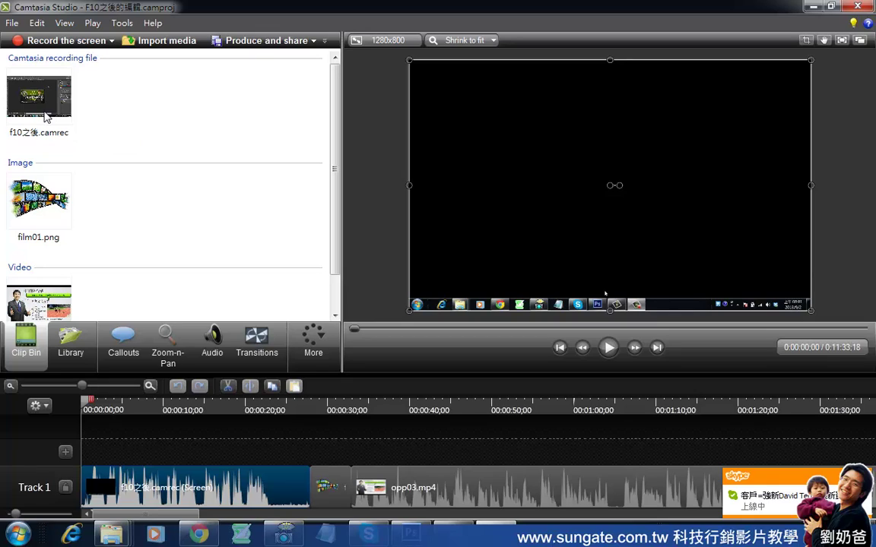
pyautogui.click(12, 23)
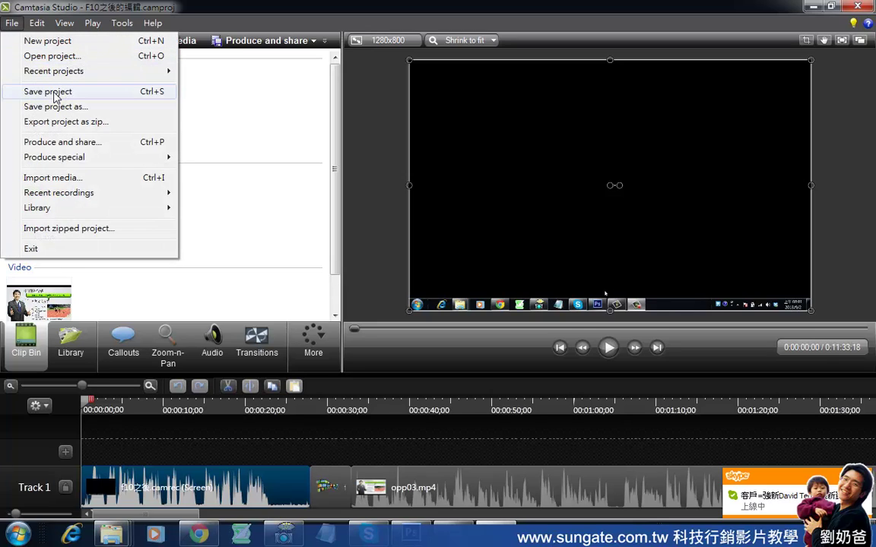
pyautogui.click(326, 211)
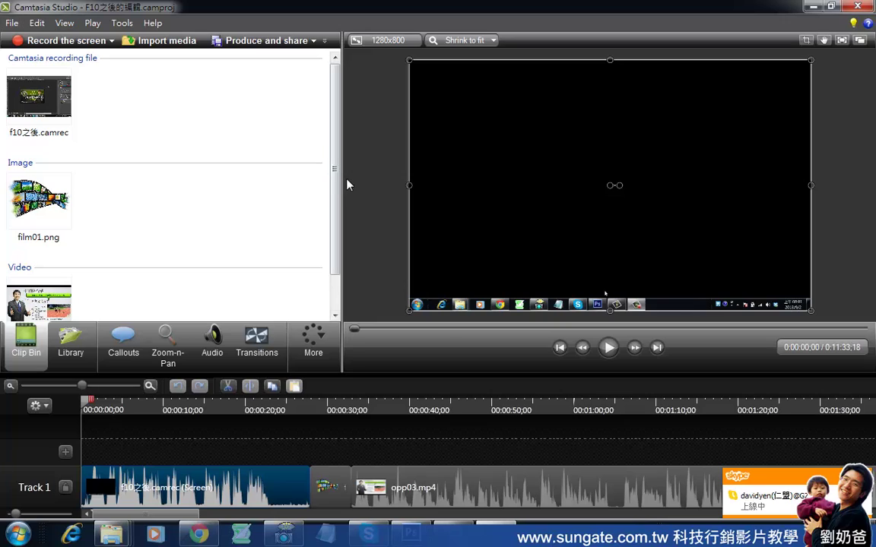
pyautogui.moveTo(335, 185); pyautogui.dragTo(339, 152)
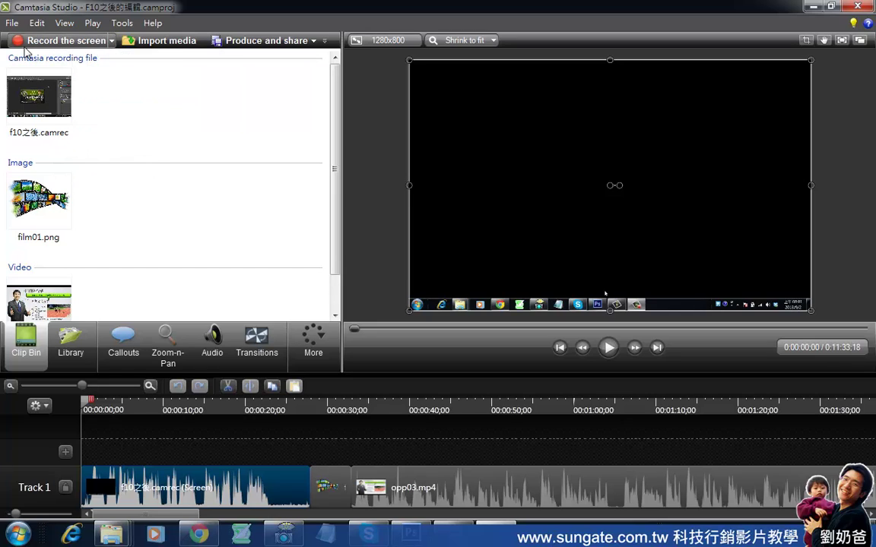
# - View the file name and Camtasia Studio Project file type offered by Save project as, and leave without saving
pyautogui.click(12, 23)
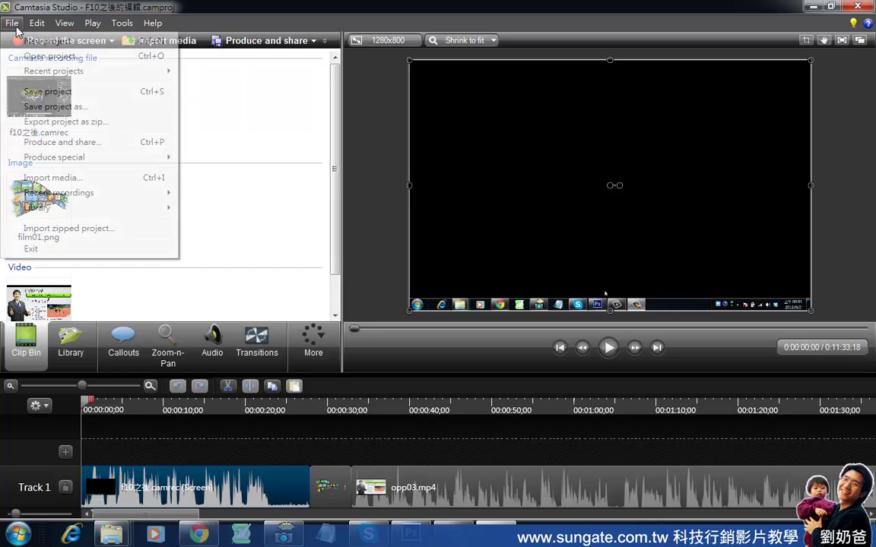
pyautogui.click(81, 106)
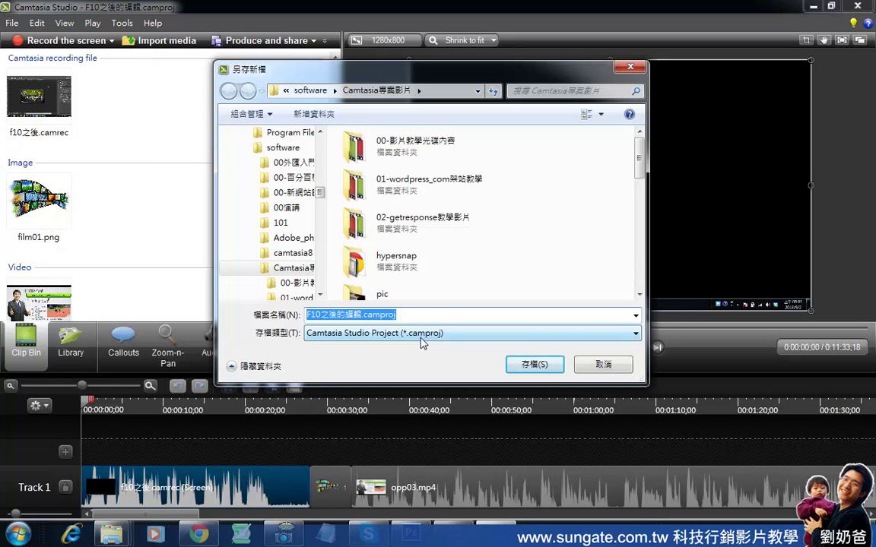
pyautogui.click(603, 366)
# - Select f10之後.camrec in the Clip Bin and inspect the Production Wizard's output preset, leaving without producing a video
pyautogui.click(55, 119)
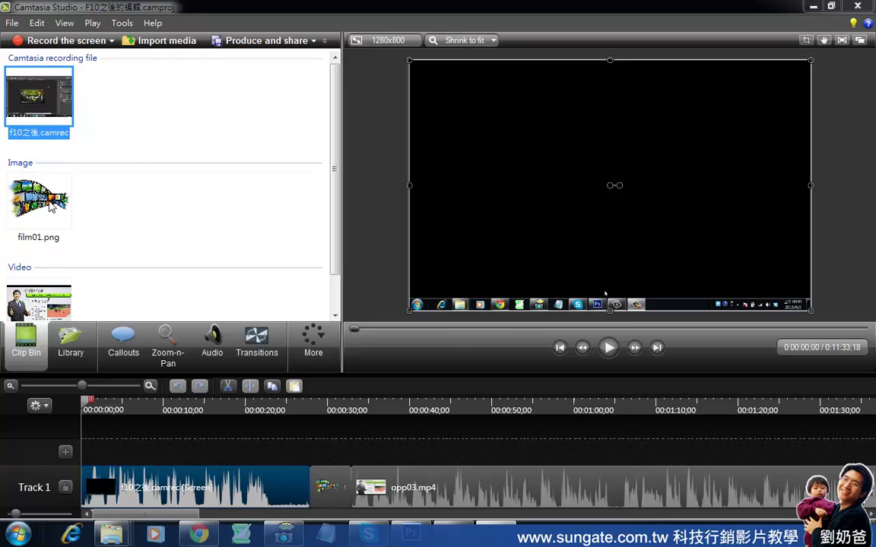
pyautogui.moveTo(489, 504); pyautogui.dragTo(315, 236)
pyautogui.click(265, 44)
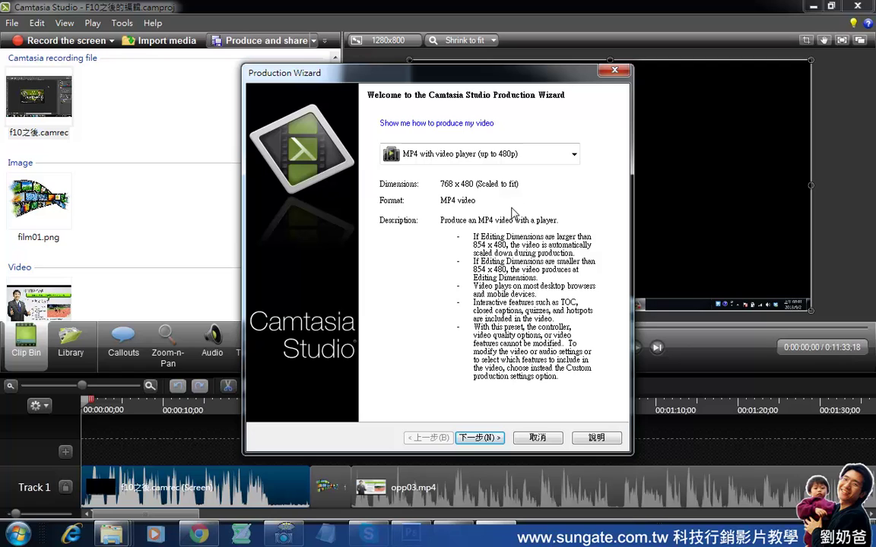
pyautogui.click(538, 438)
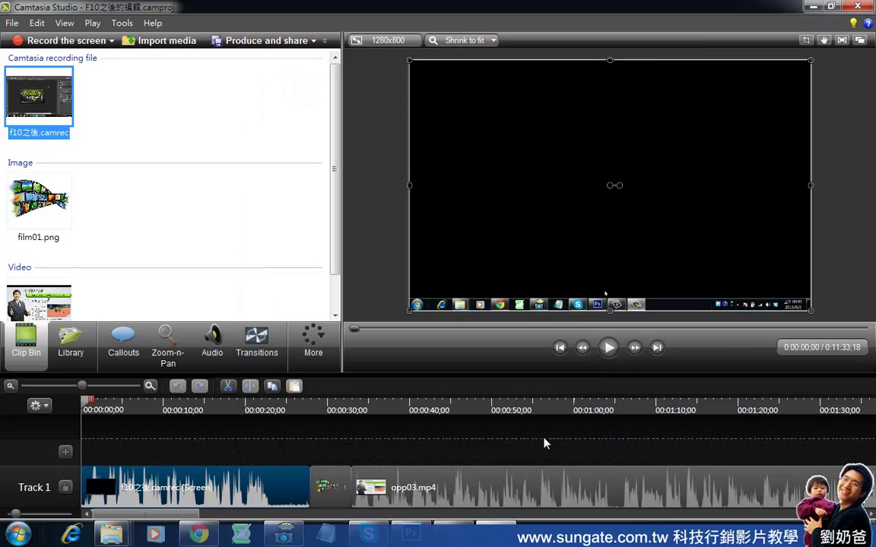